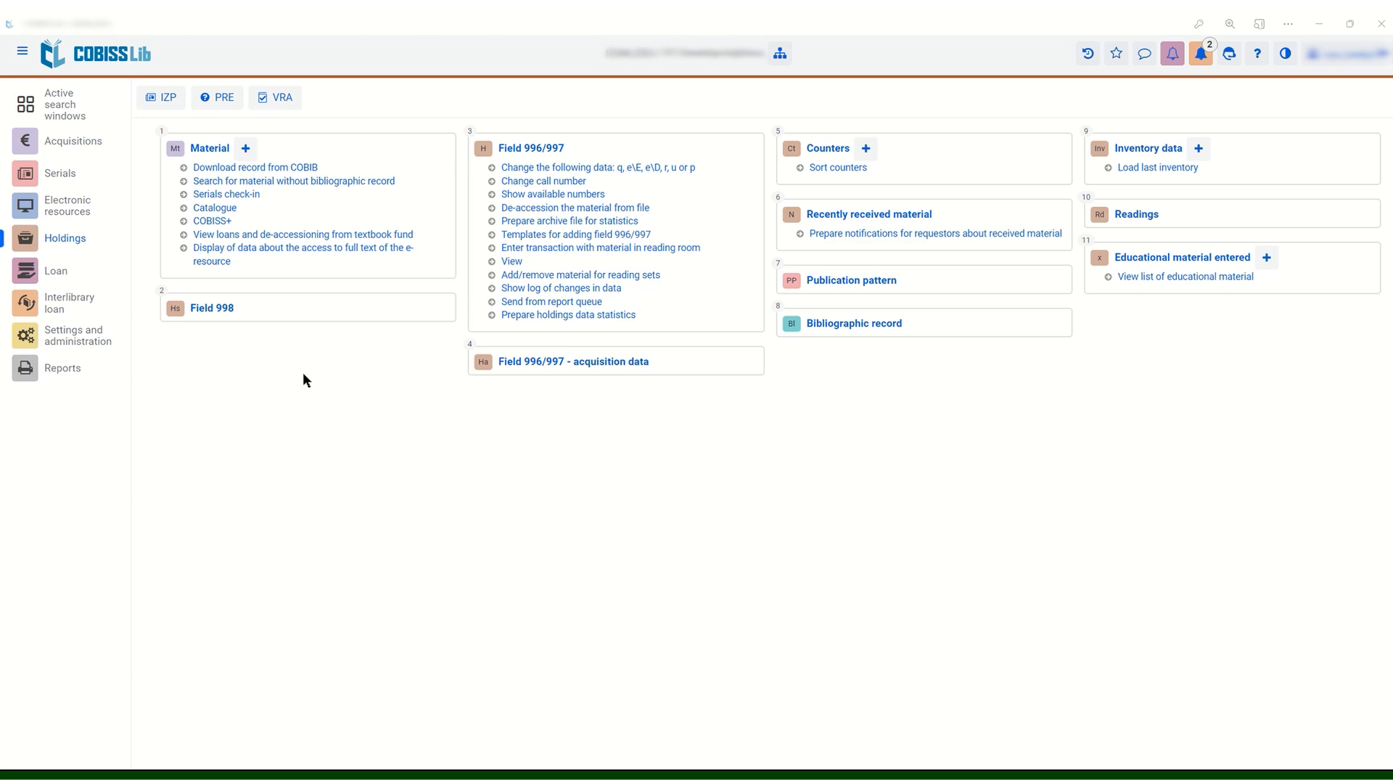
Search the holdings material for the bibliographic record with COBISS.SI-ID 1702100
left_click(215, 149)
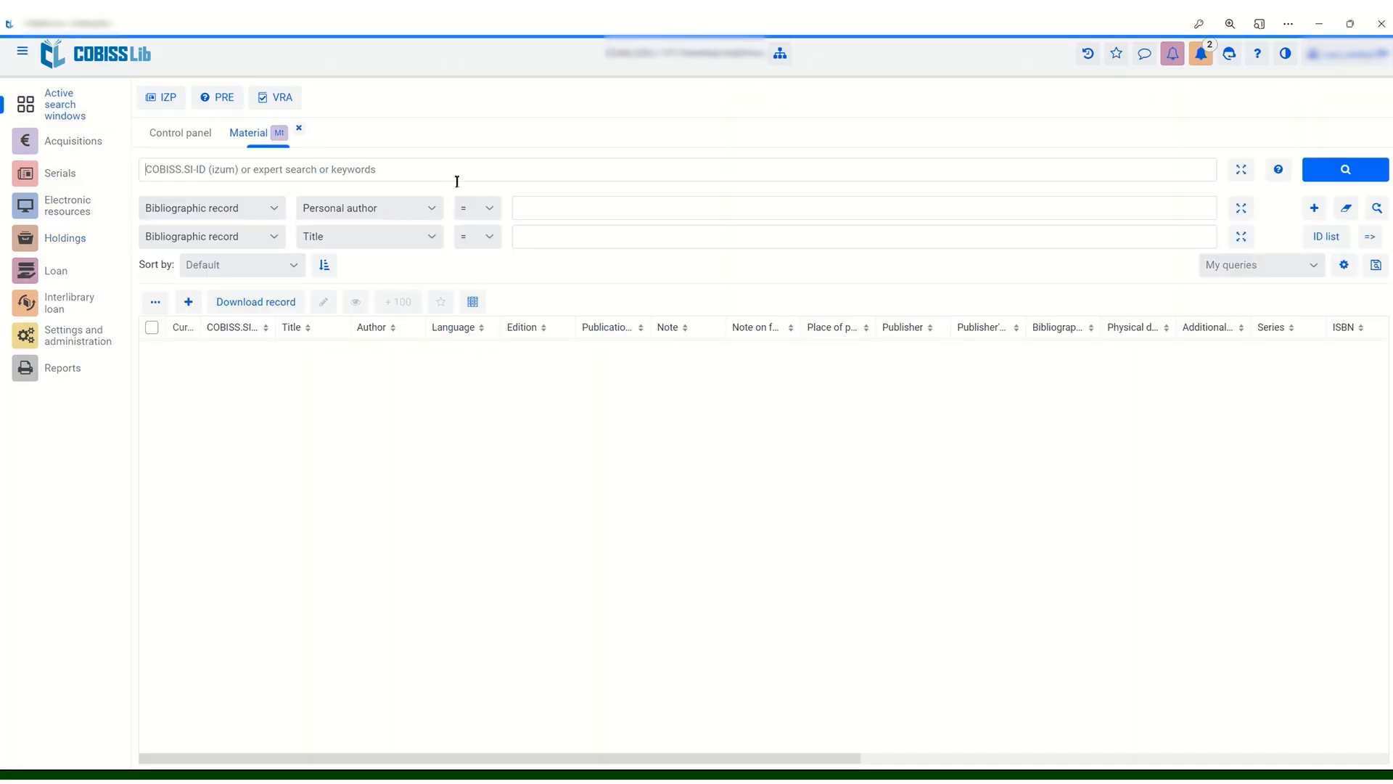
type("1702100")
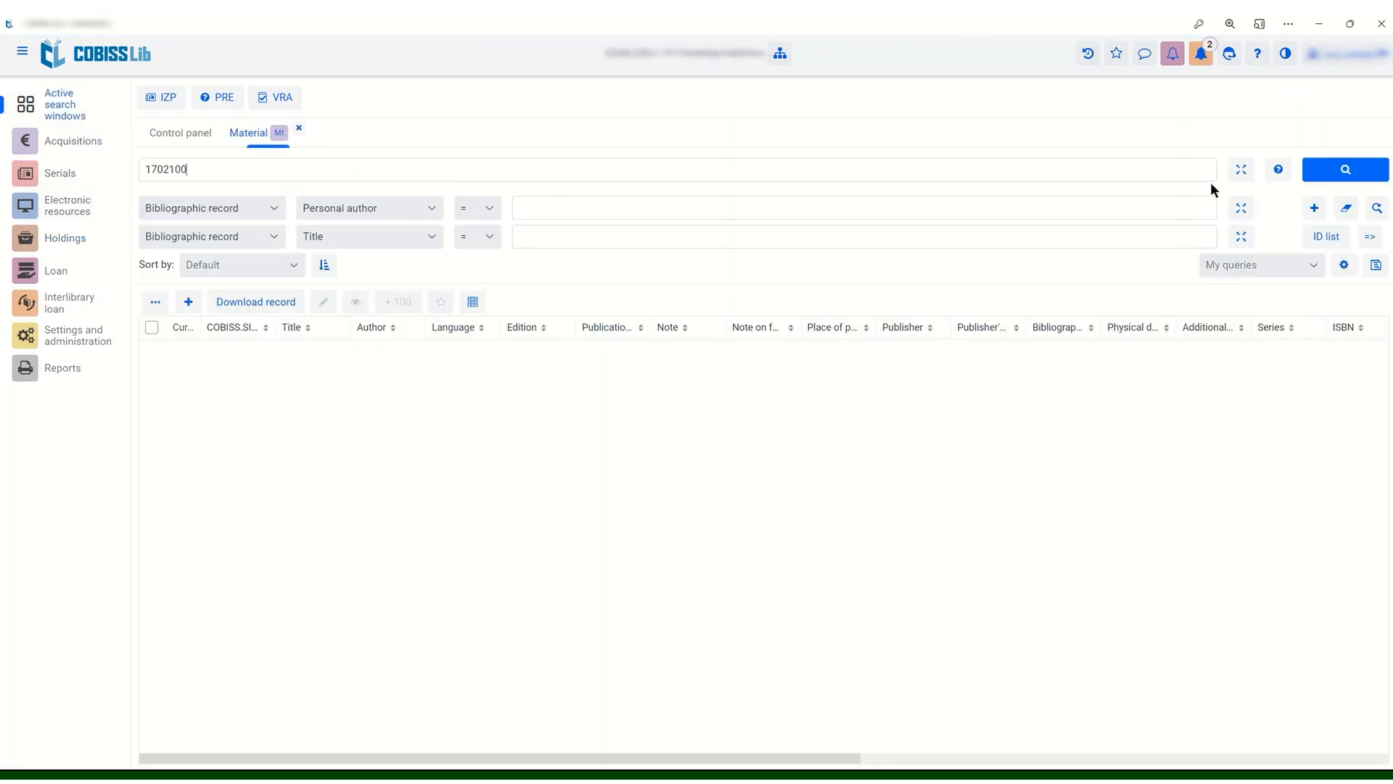
left_click(1330, 177)
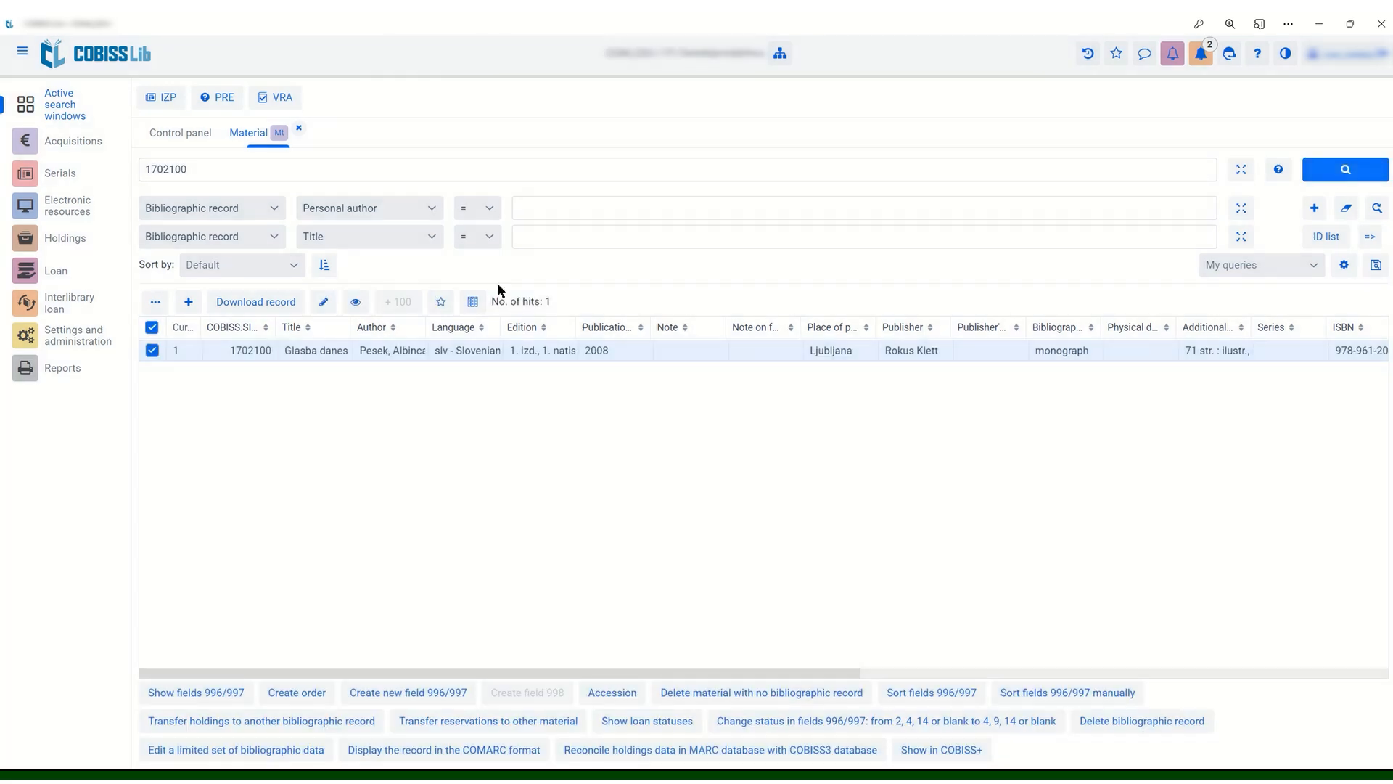
Show the 996/997 fields of the found textbook record and load the field with accession number 300000587
left_click(215, 690)
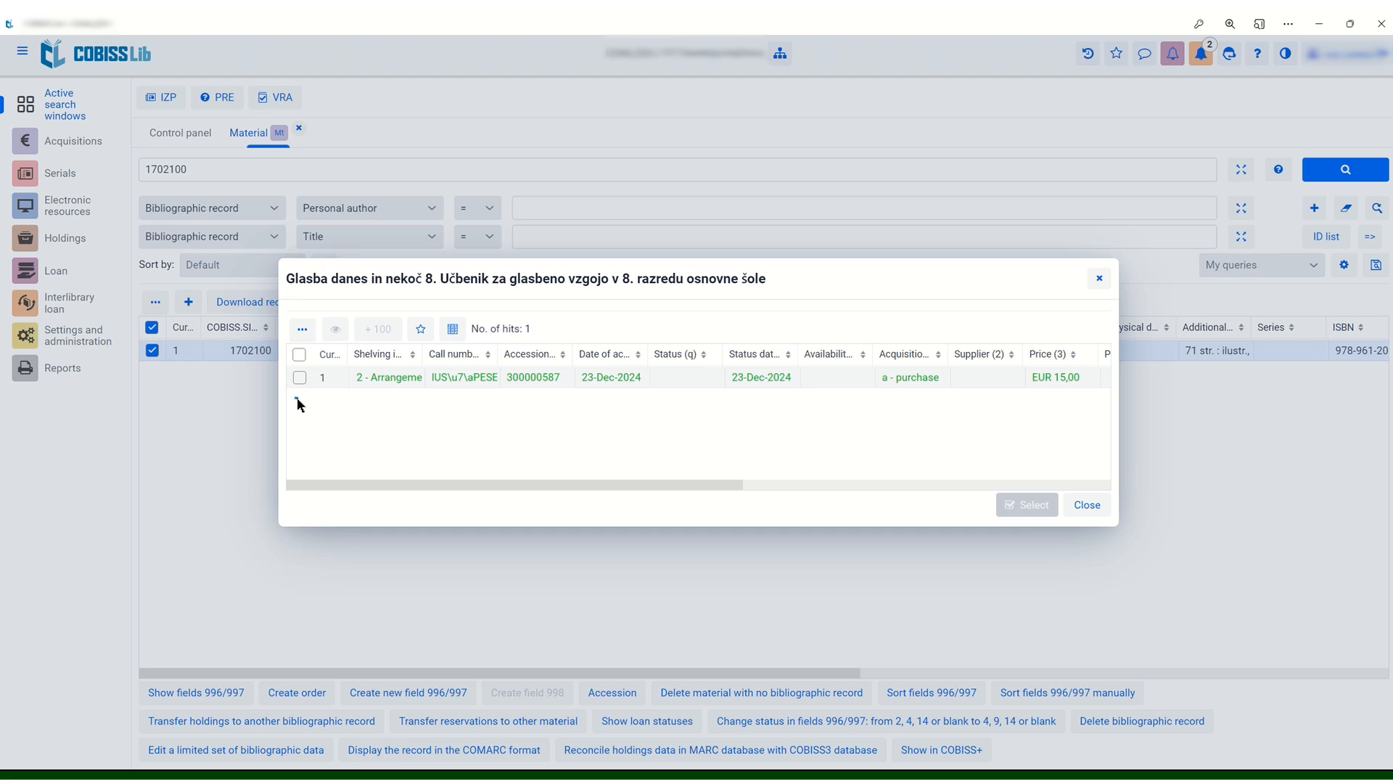
left_click(299, 378)
left_click(1027, 505)
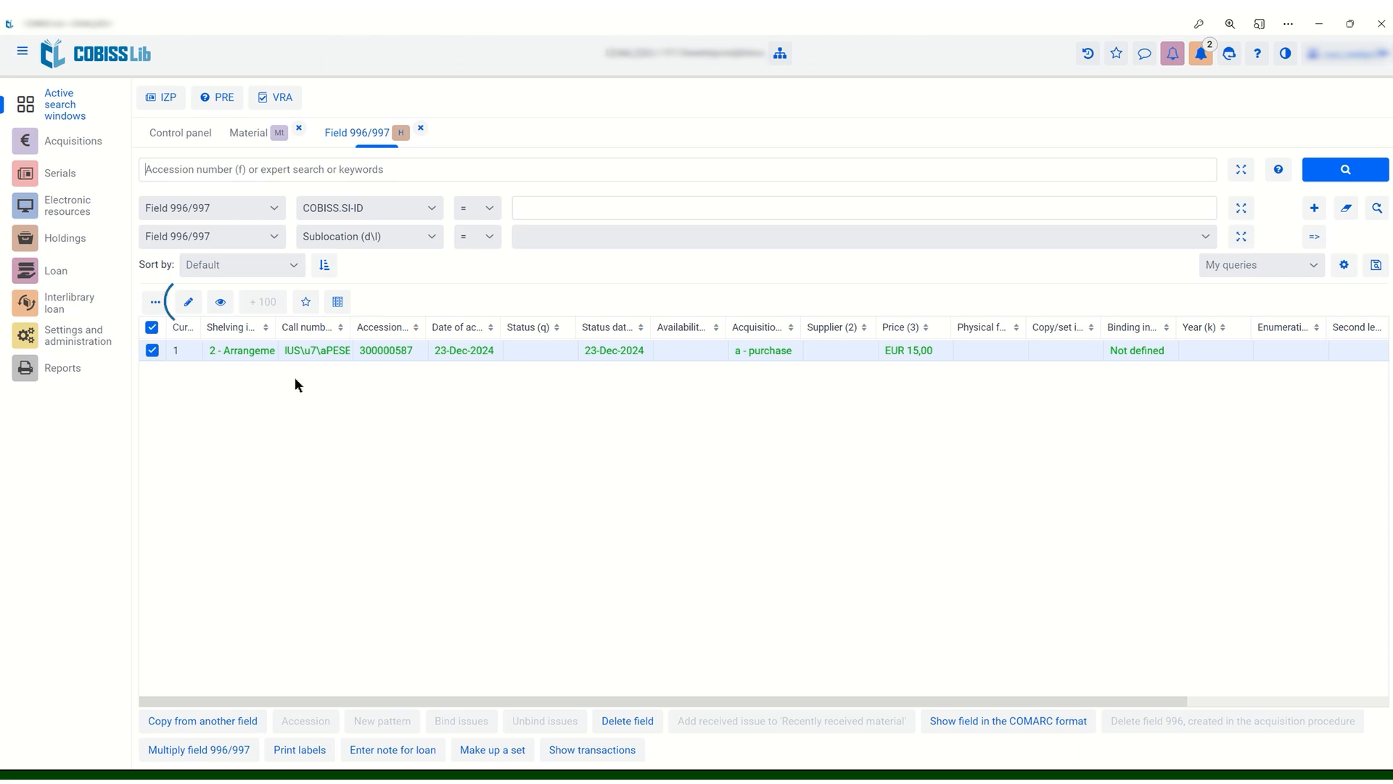
Examine the holdings details and acquisition data of the loaded field 996/997, closing both without changes
left_click(190, 304)
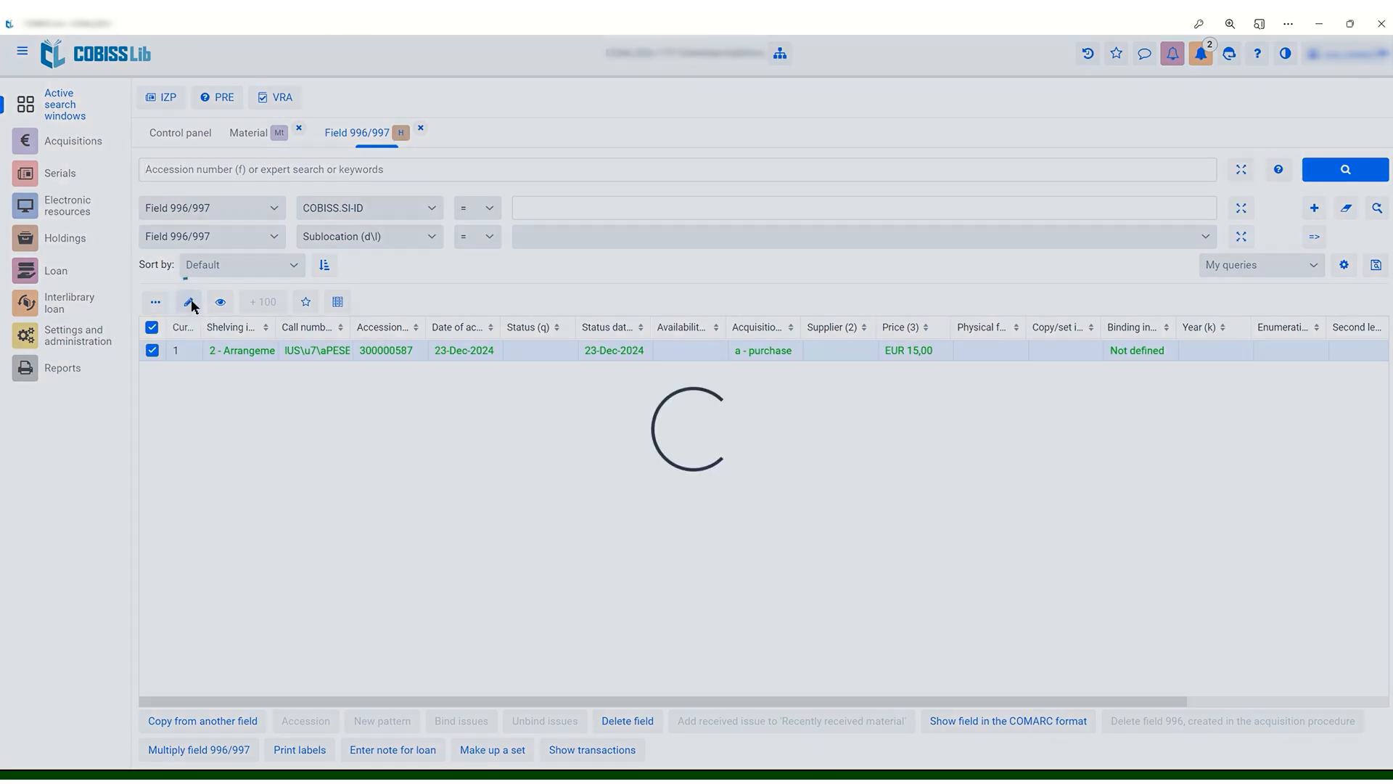
scroll(627, 408, "down", 2)
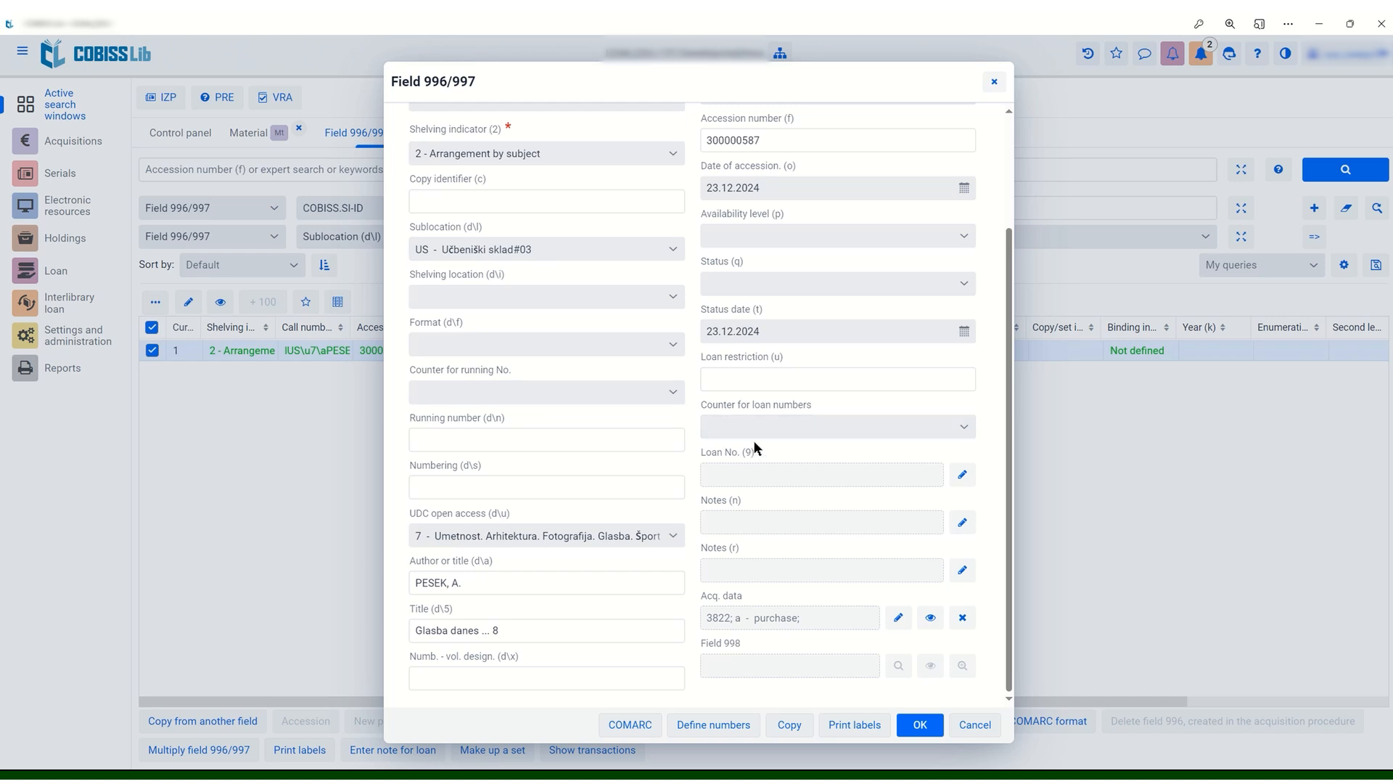
scroll(755, 441, "up", 2)
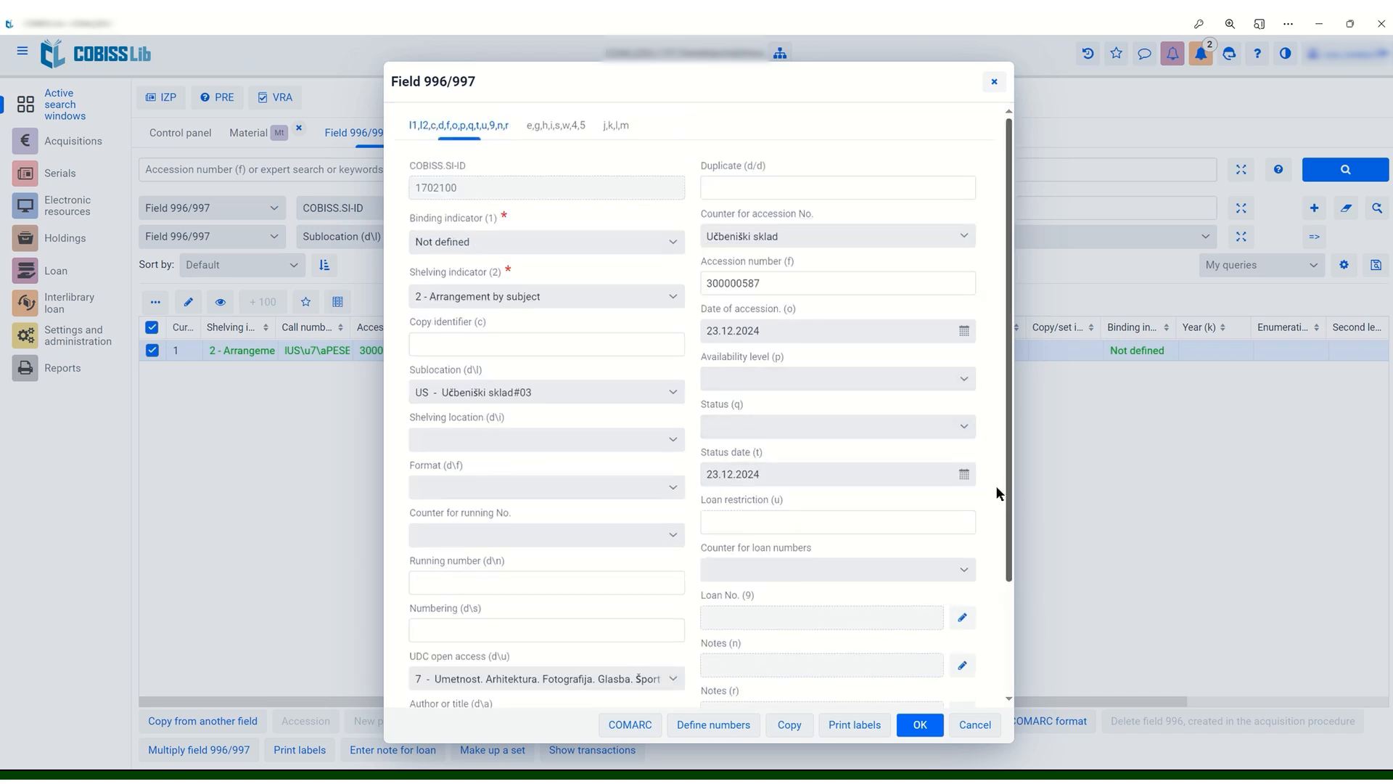
scroll(991, 493, "down", 2)
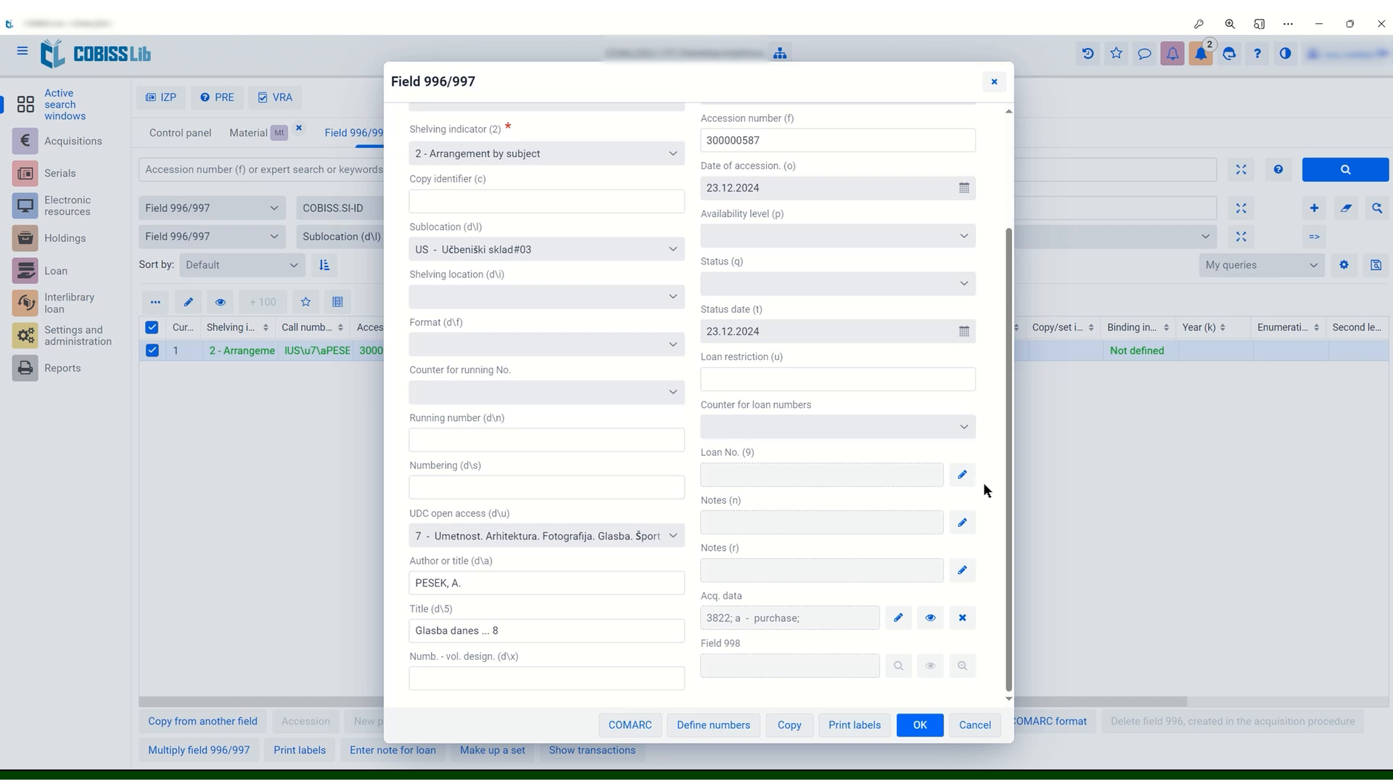
left_click(900, 617)
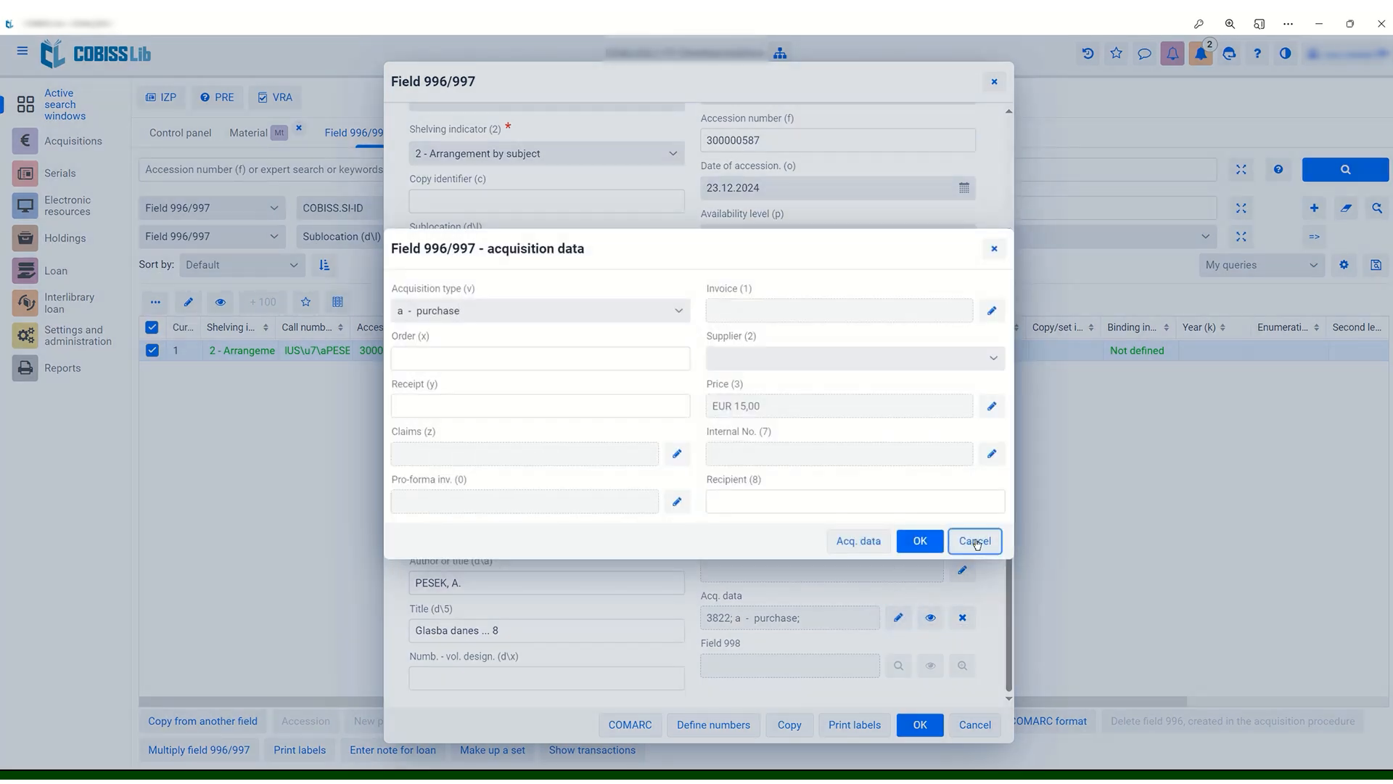
left_click(975, 541)
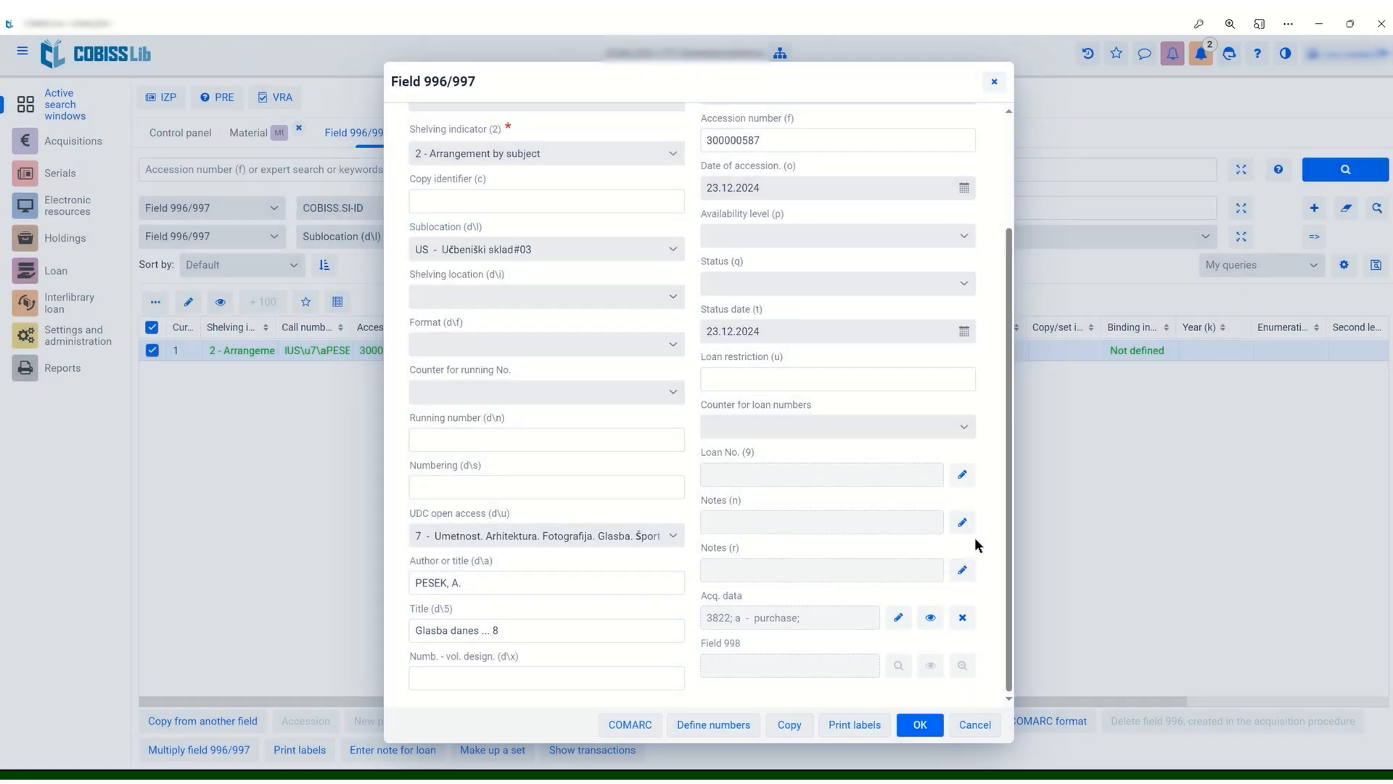
left_click(974, 725)
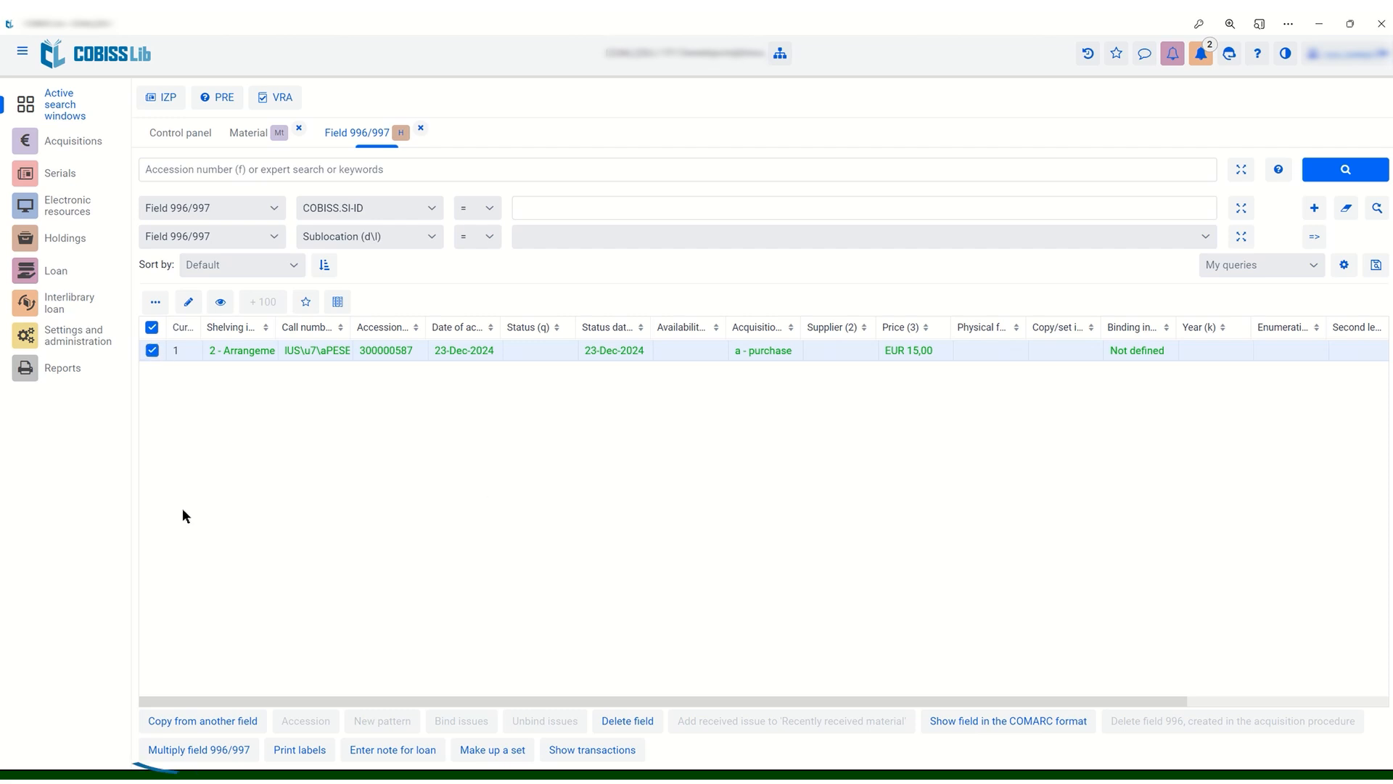
Multiply the field 996/997 into 2 new fields without copying any acquisition data, with editors opened for the new fields
left_click(224, 755)
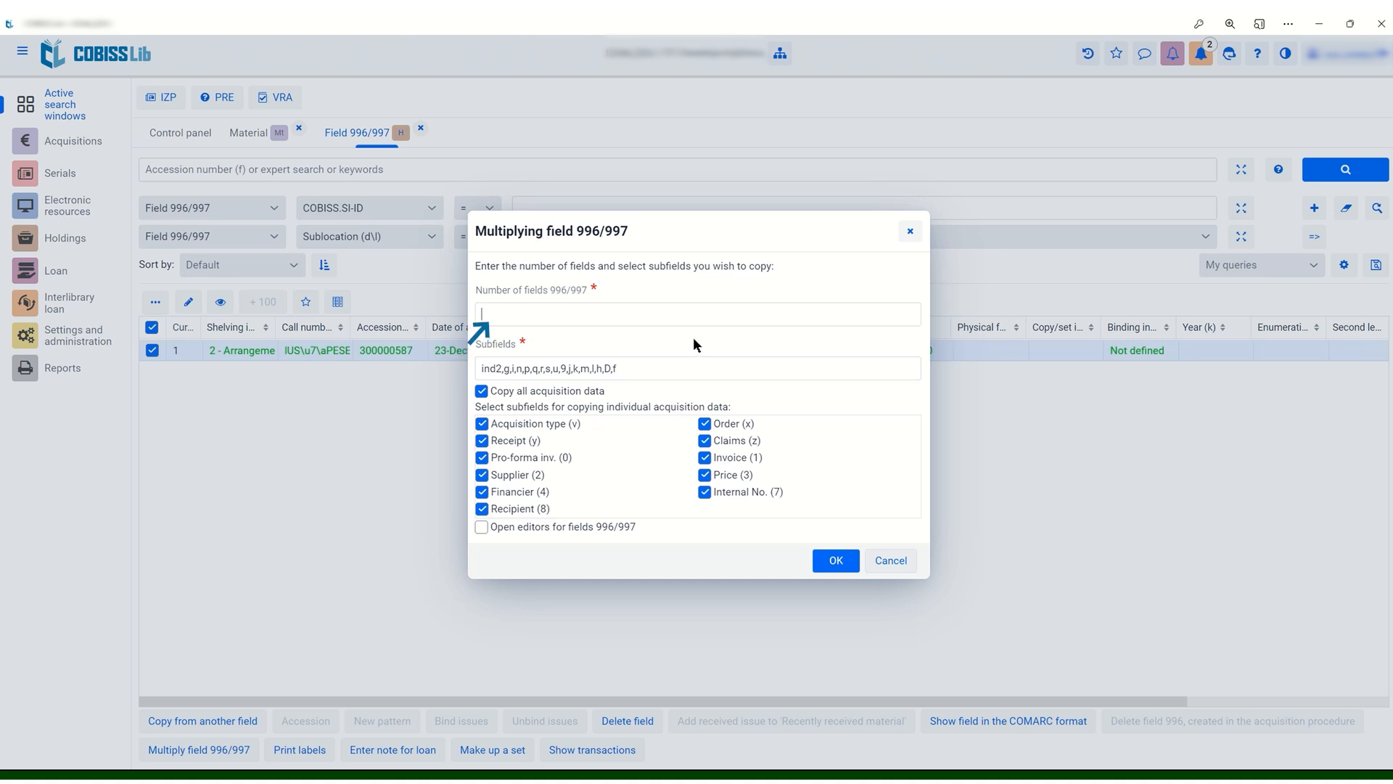
type("2")
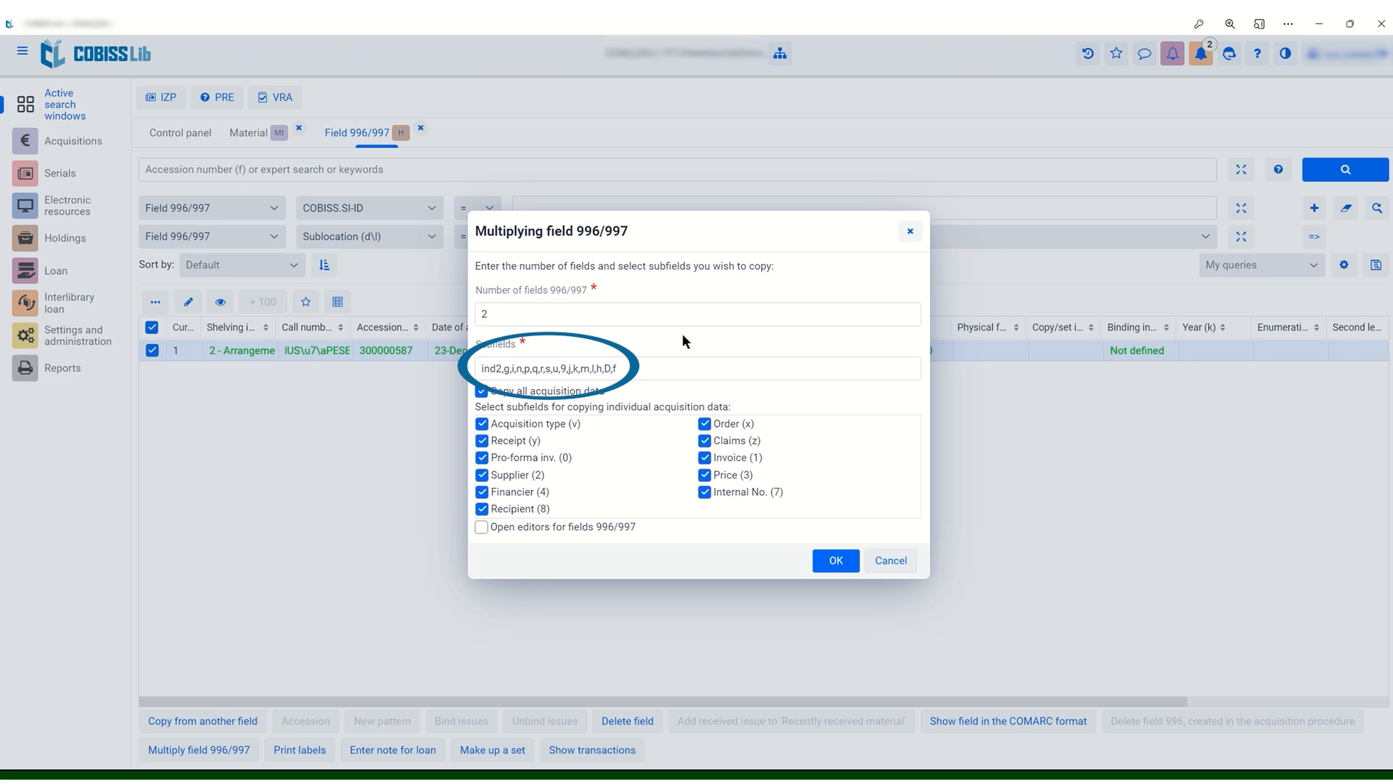
left_click(482, 391)
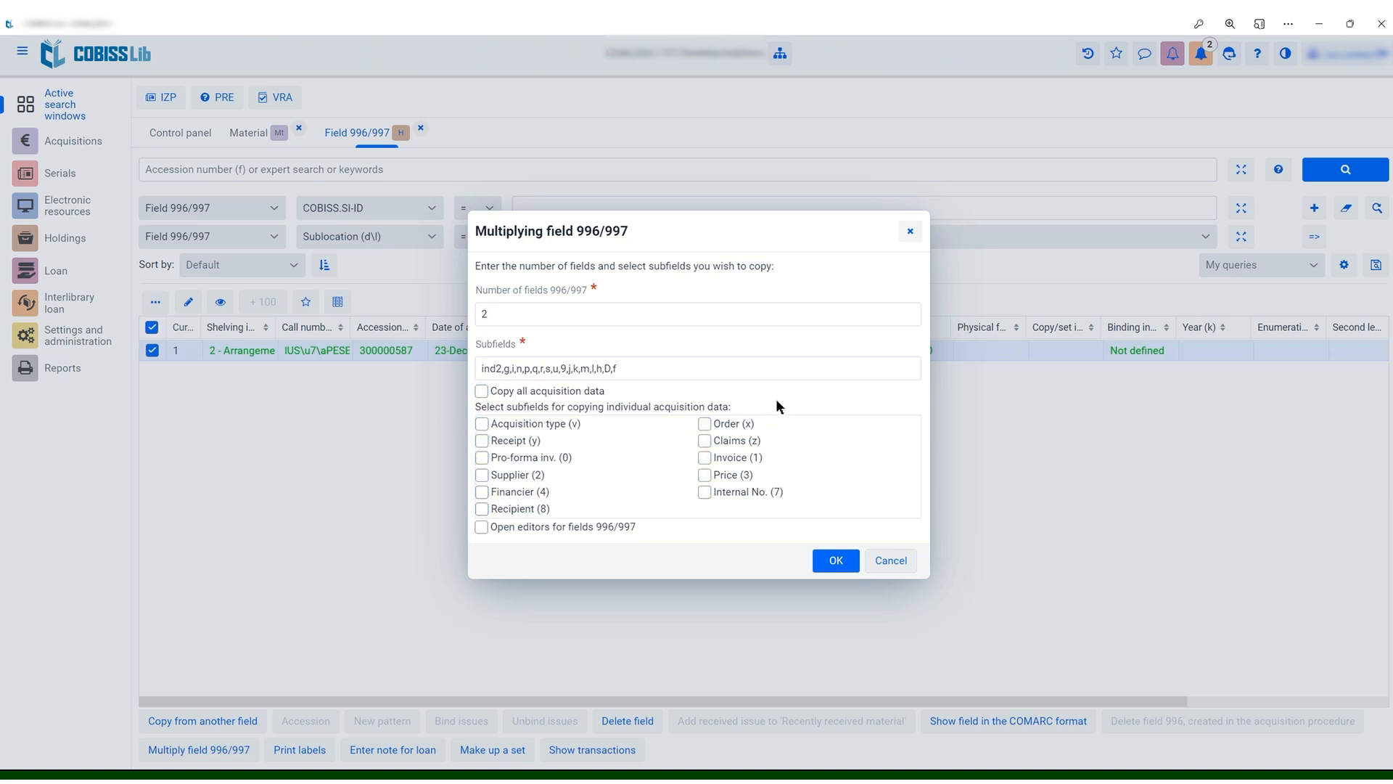
left_click(482, 528)
left_click(836, 561)
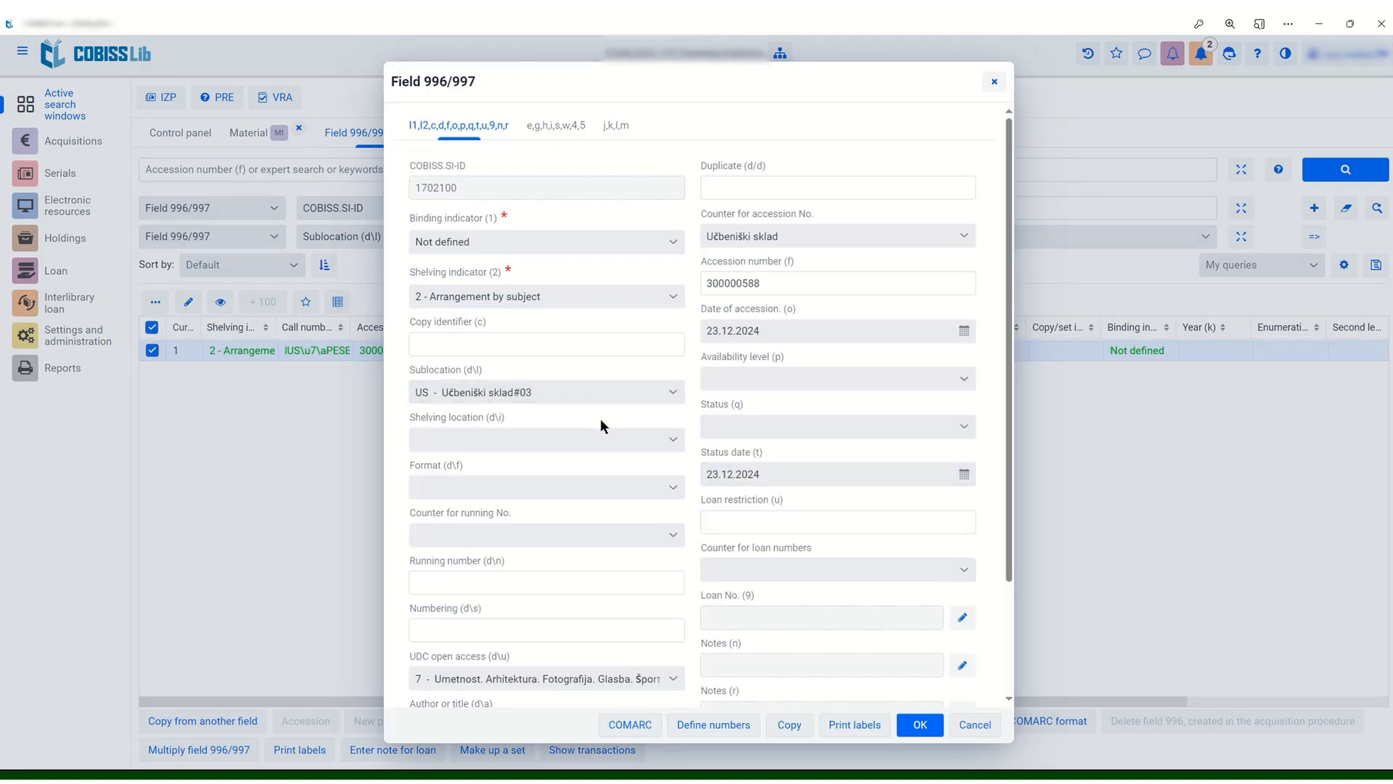
Set the acquisition type to "a - purchase" in the acquisition data of the new field 300000588
scroll(800, 422, "down", 2)
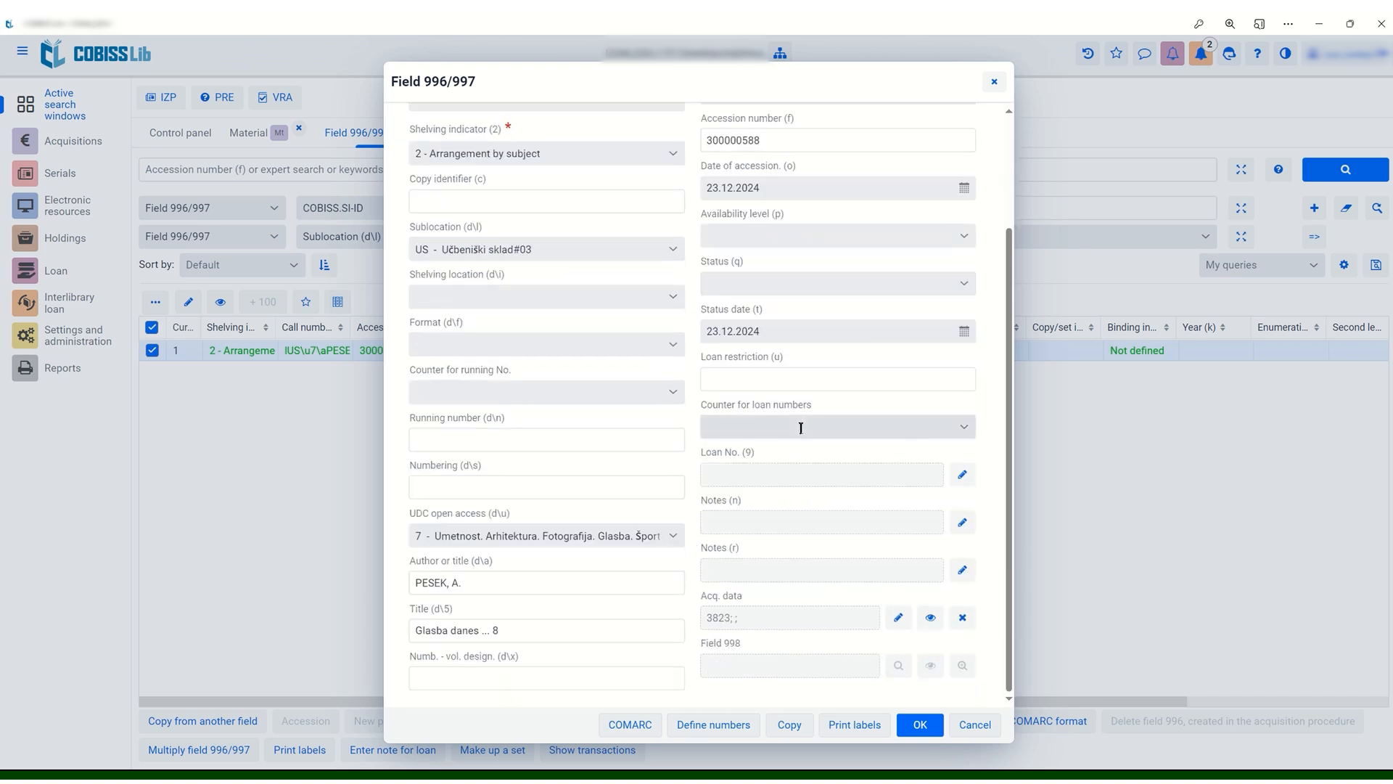
left_click(898, 617)
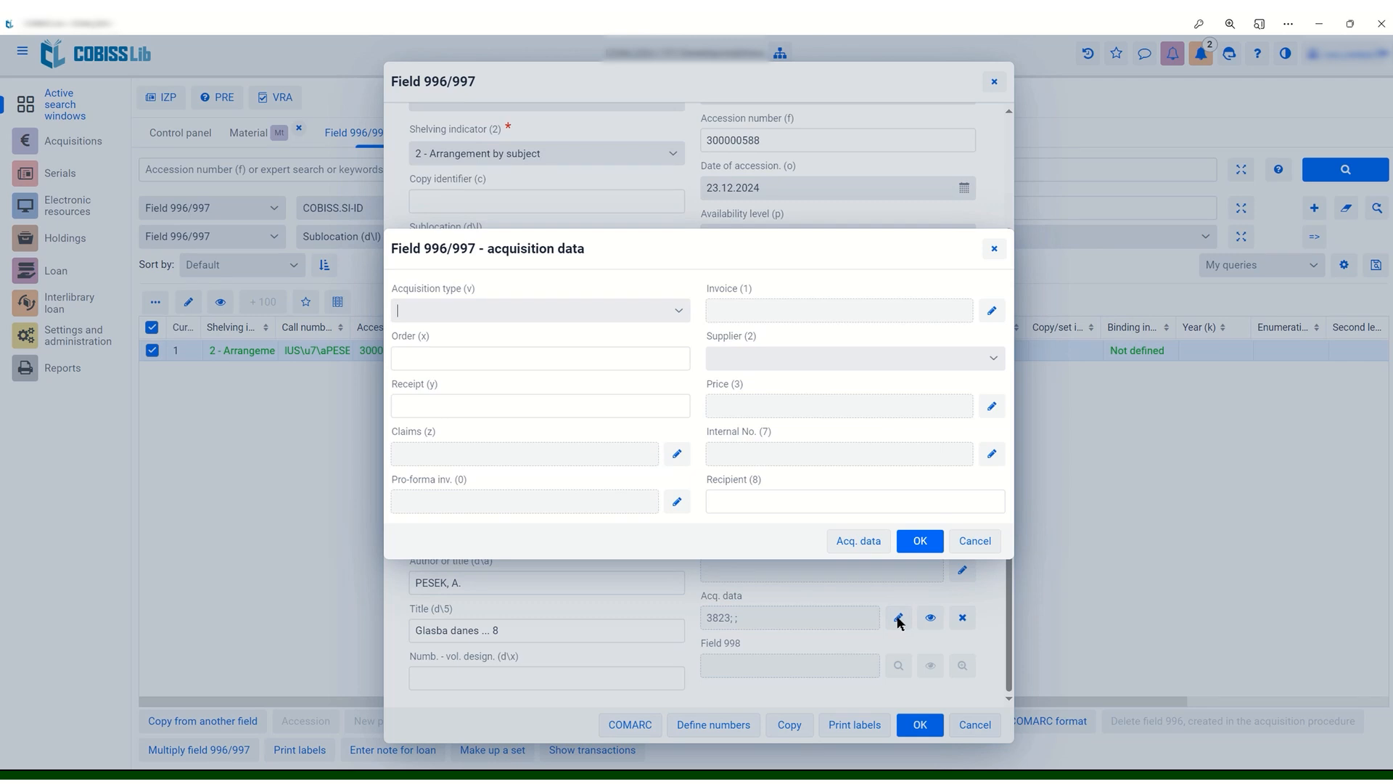
left_click(656, 309)
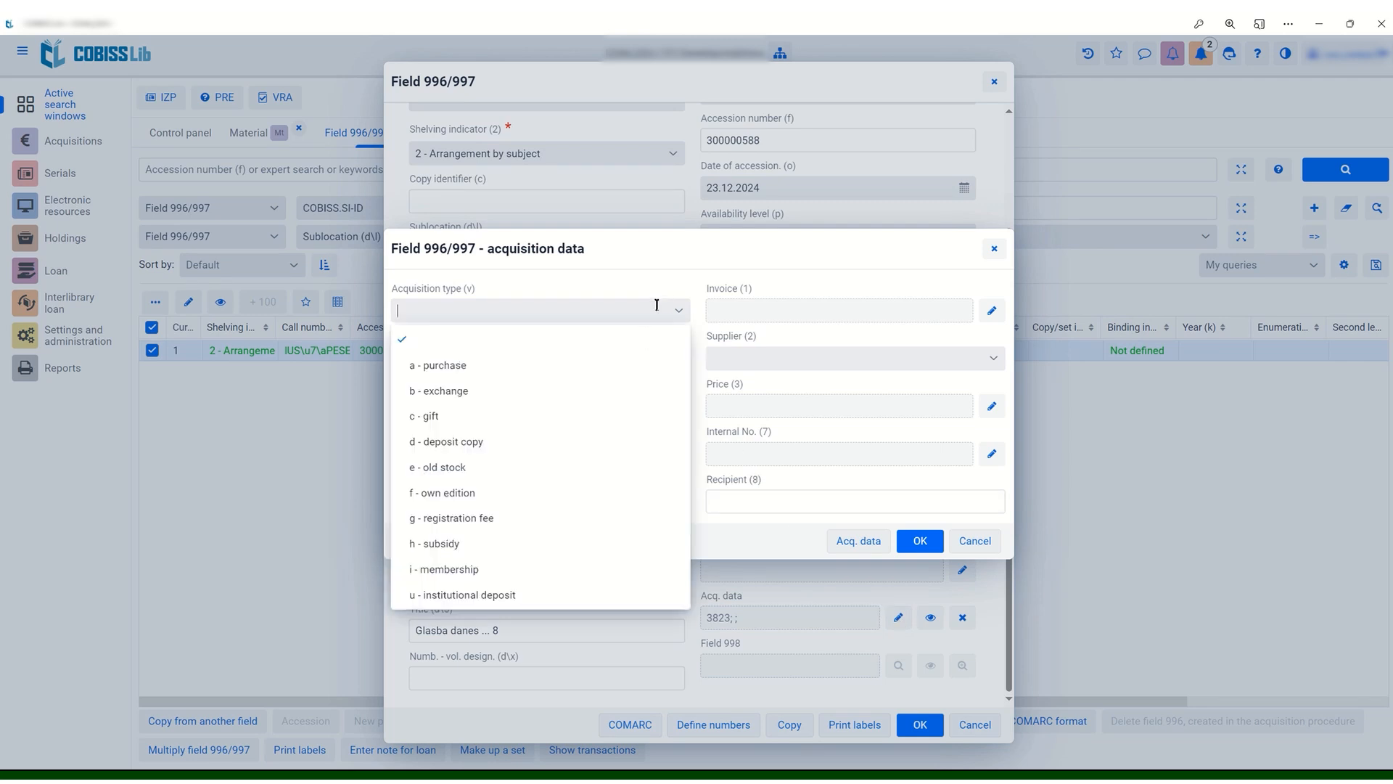
left_click(620, 362)
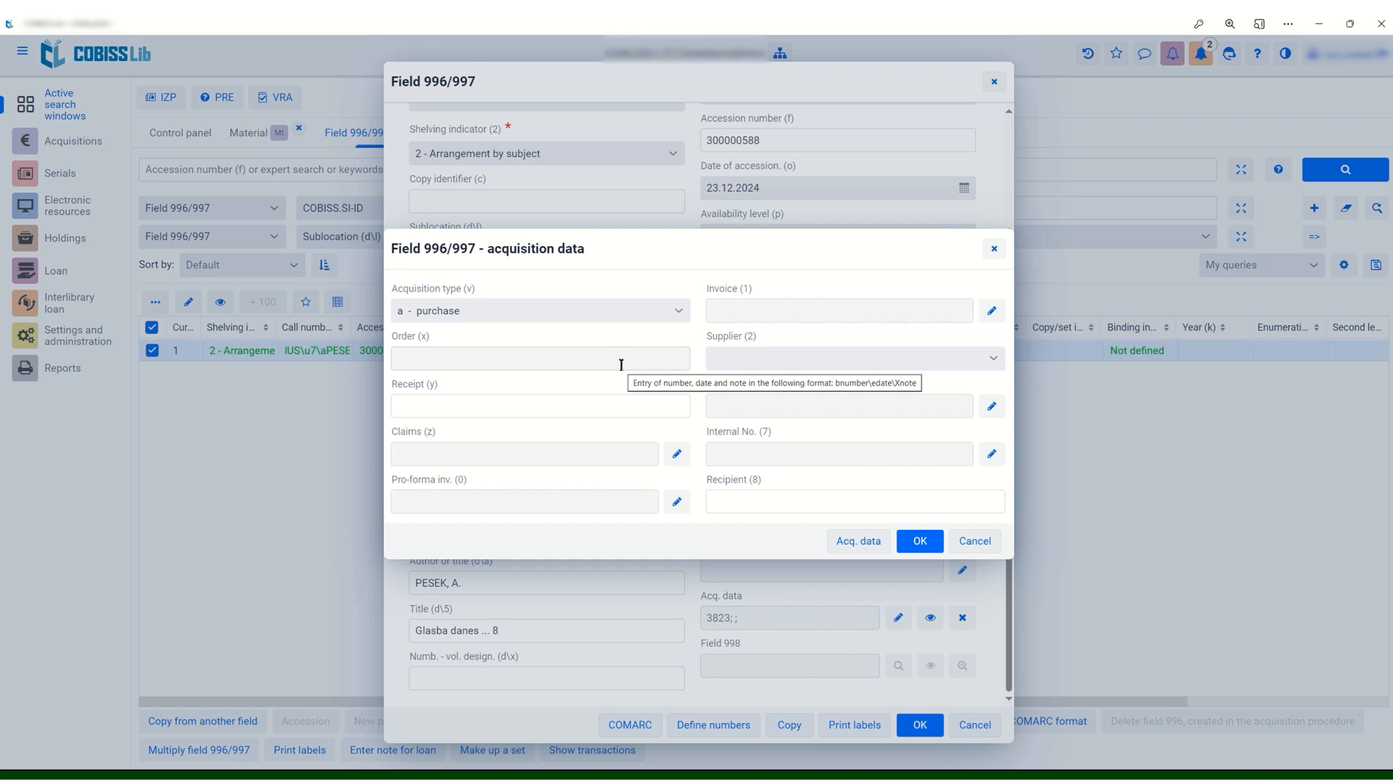
Set the price (3) to EUR 20,00 in the detailed acquisition data of field 300000588
left_click(849, 542)
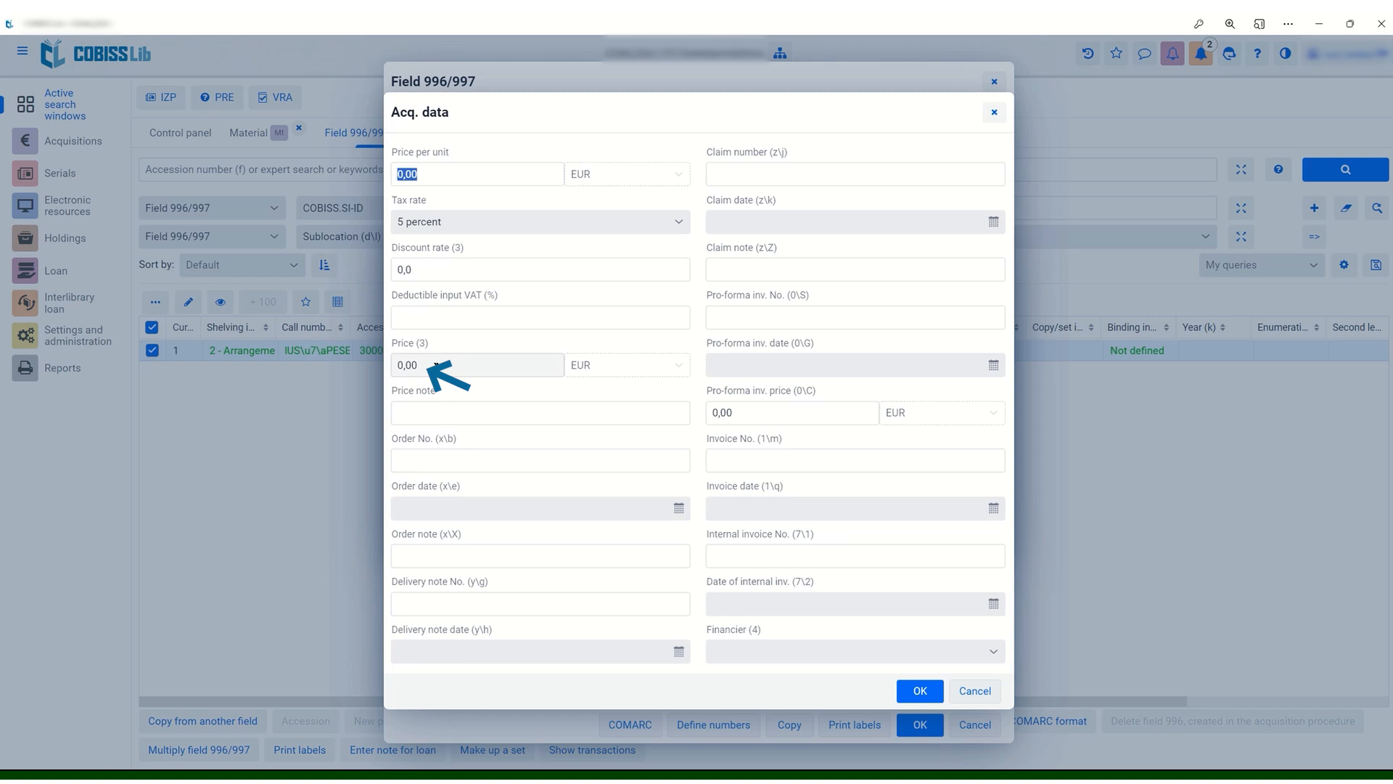
left_click(436, 367)
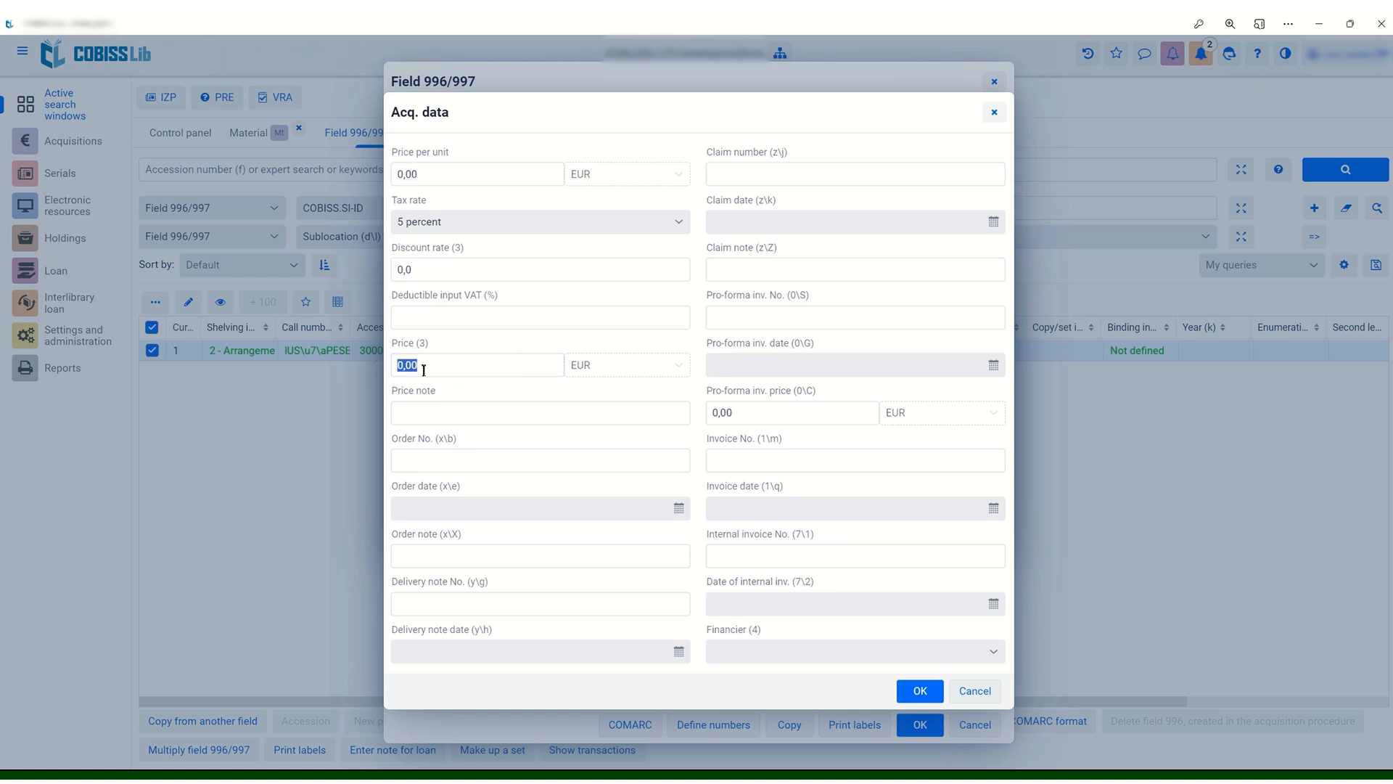
type("20")
key("Tab")
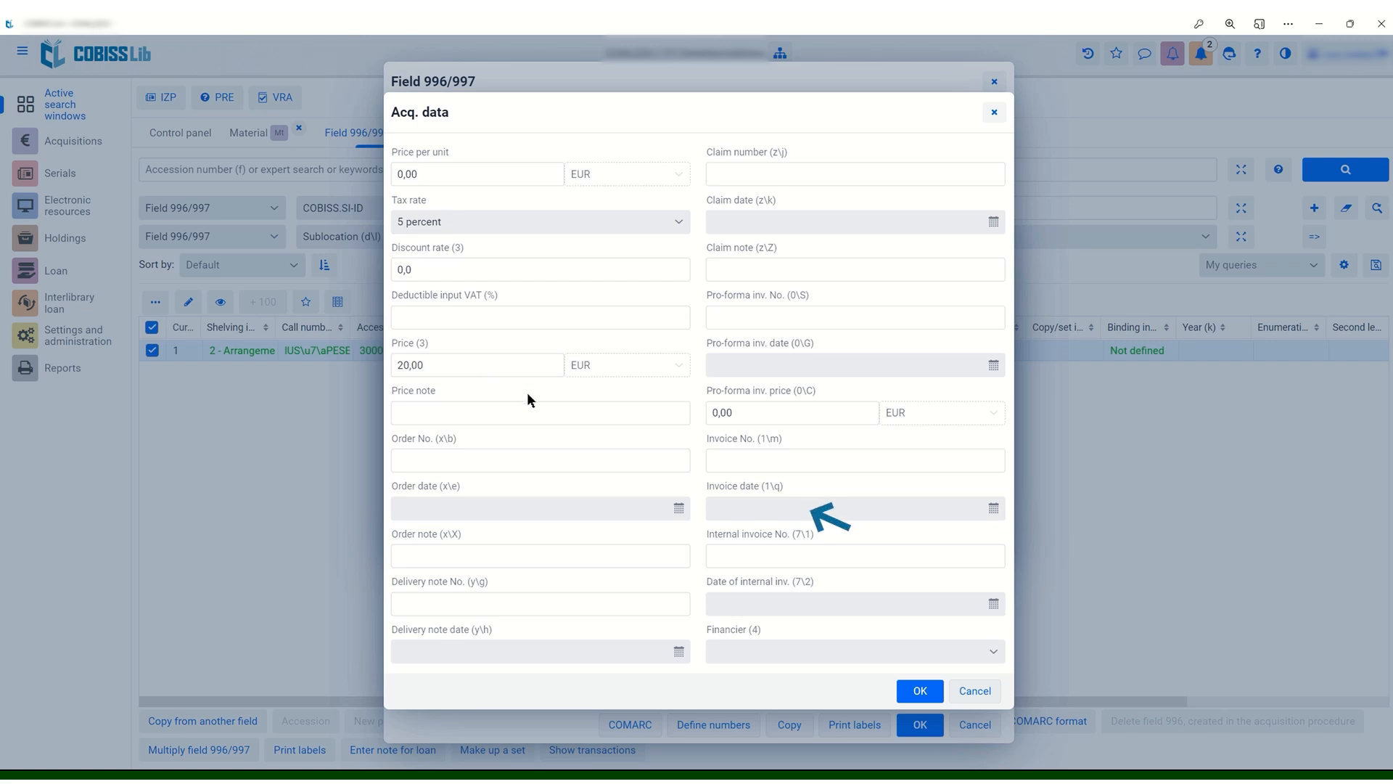
Enter invoice number r250 with today's date, 23.12.2024, for field 300000588 and save the field
left_click(766, 457)
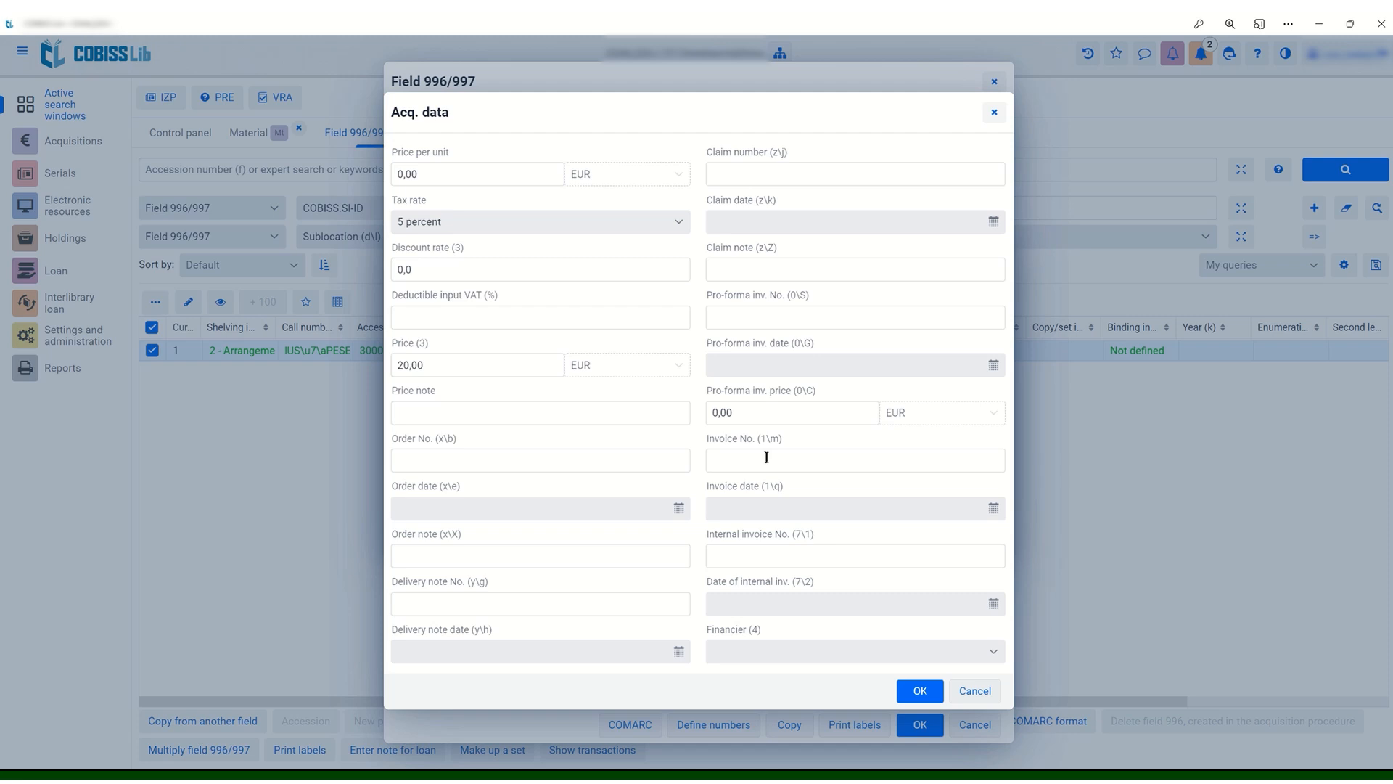
type("r250")
left_click(770, 508)
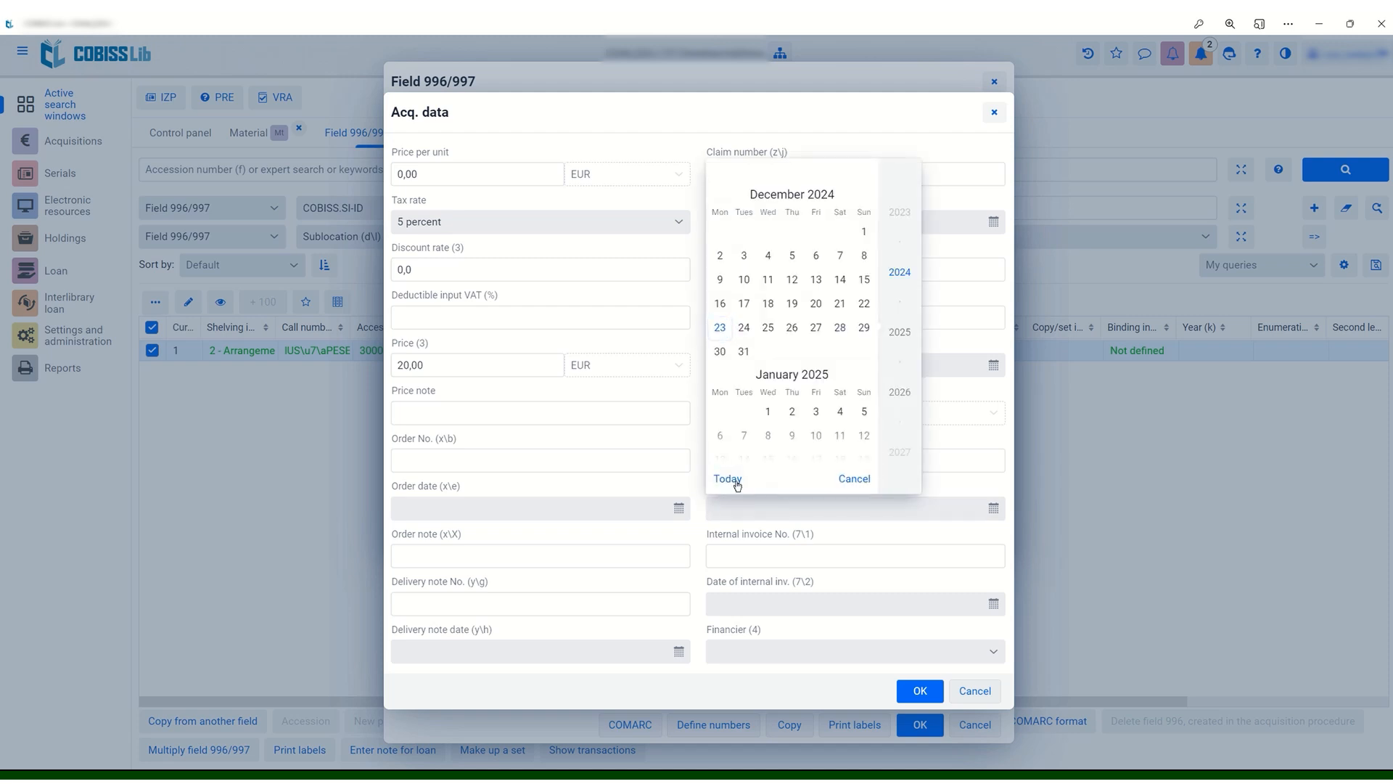
left_click(735, 482)
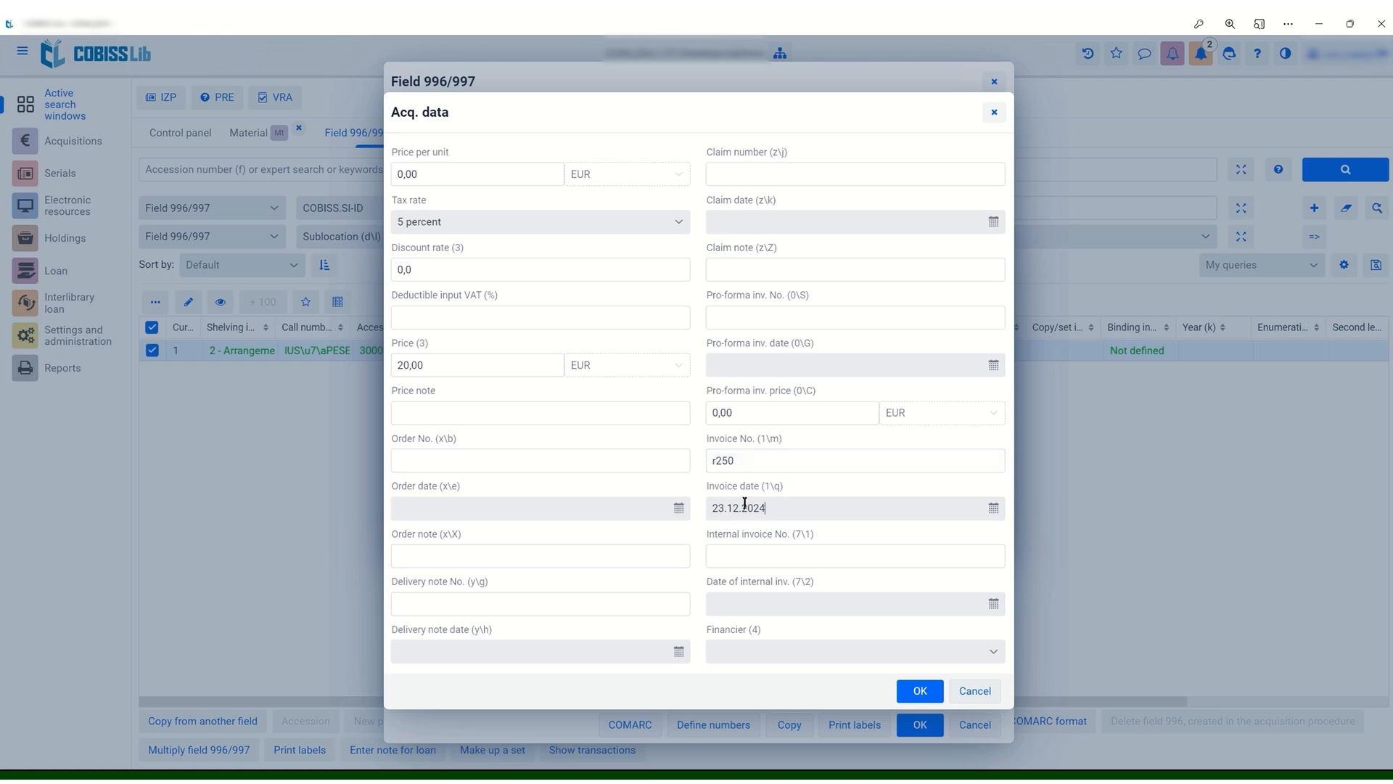
left_click(920, 689)
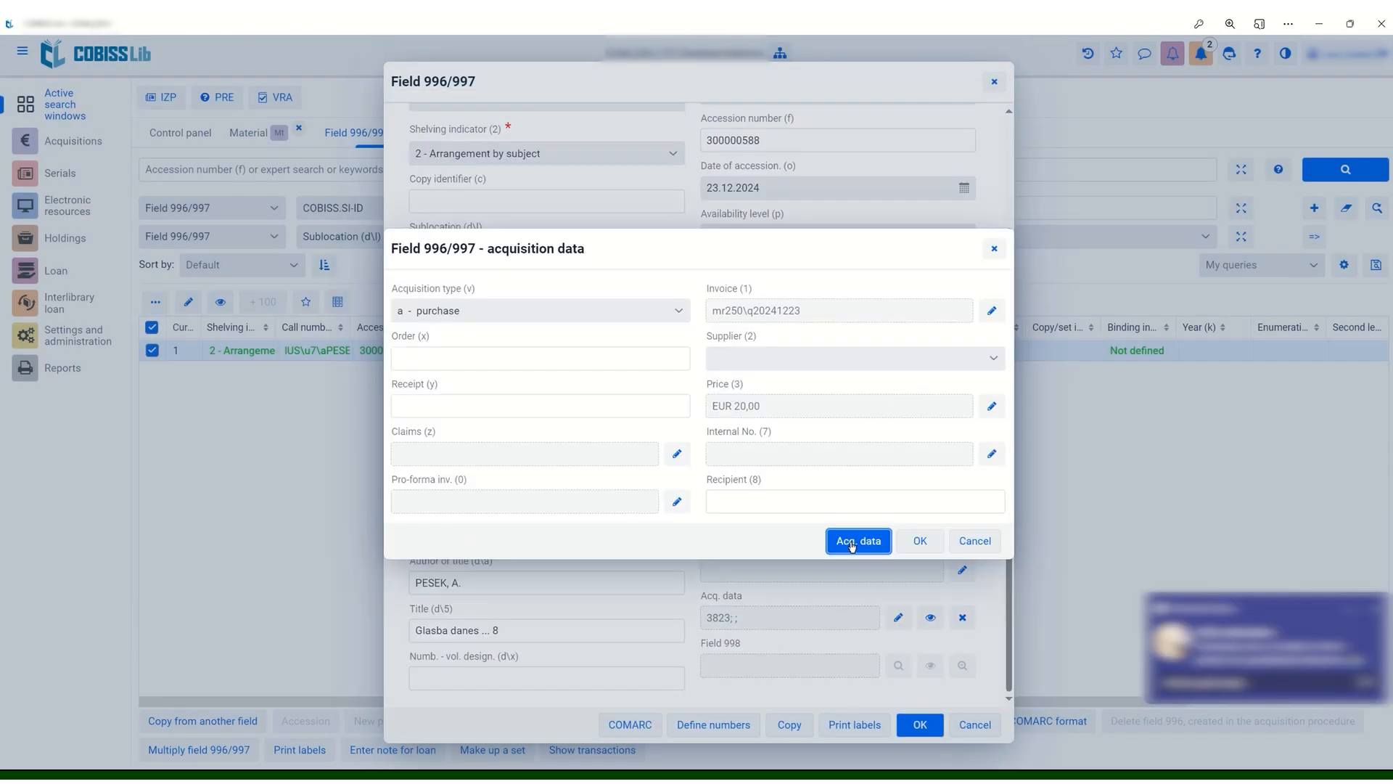
left_click(918, 541)
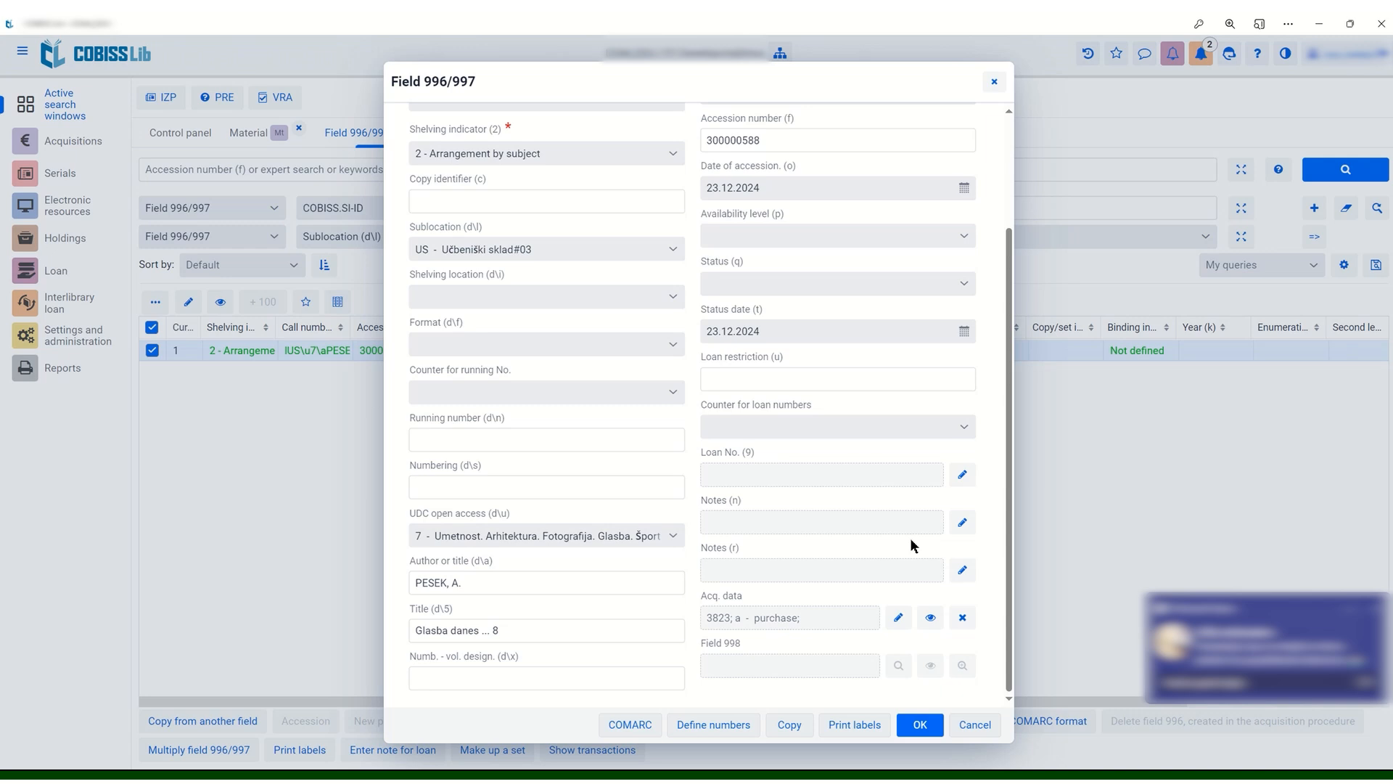
left_click(918, 723)
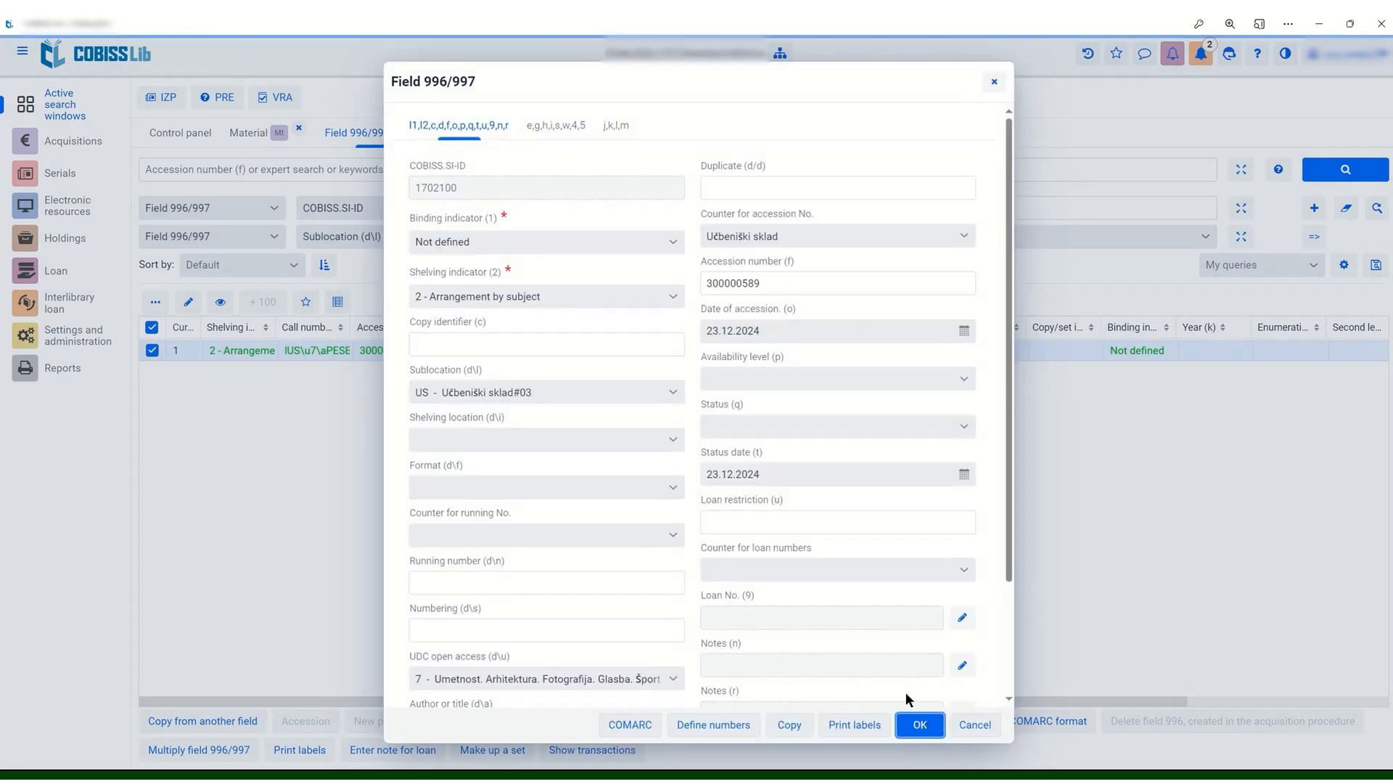
Set the acquisition type to "a - purchase" in the acquisition data of the second new field, 300000589
scroll(709, 479, "down", 2)
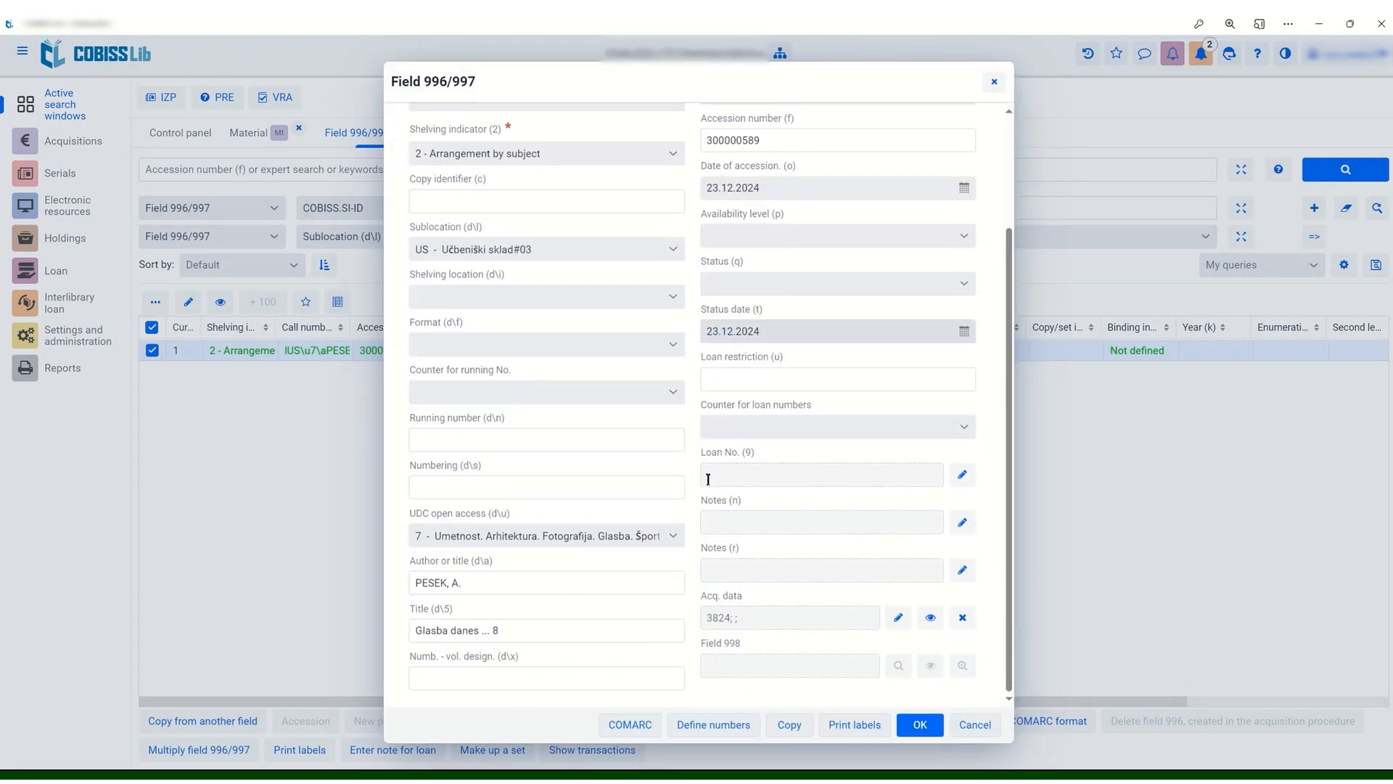
left_click(898, 618)
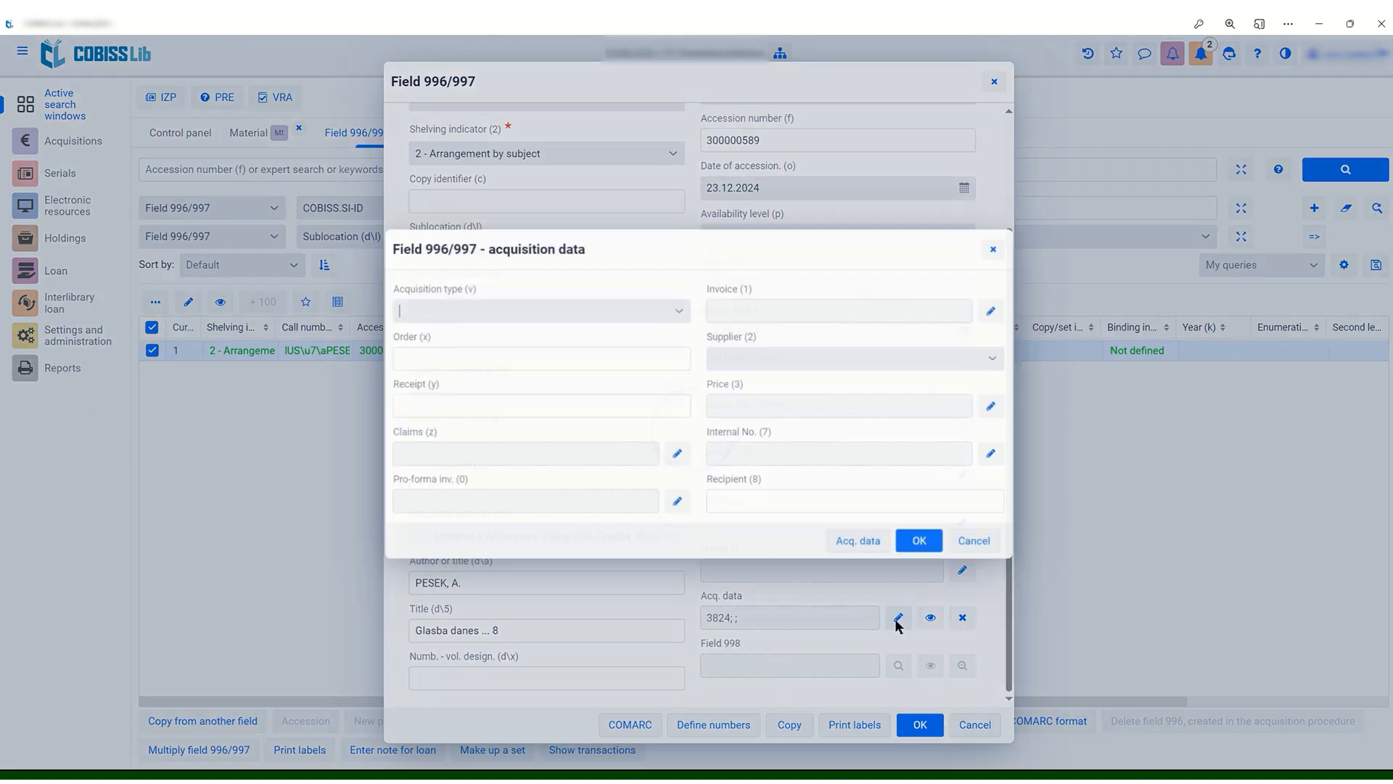
left_click(642, 310)
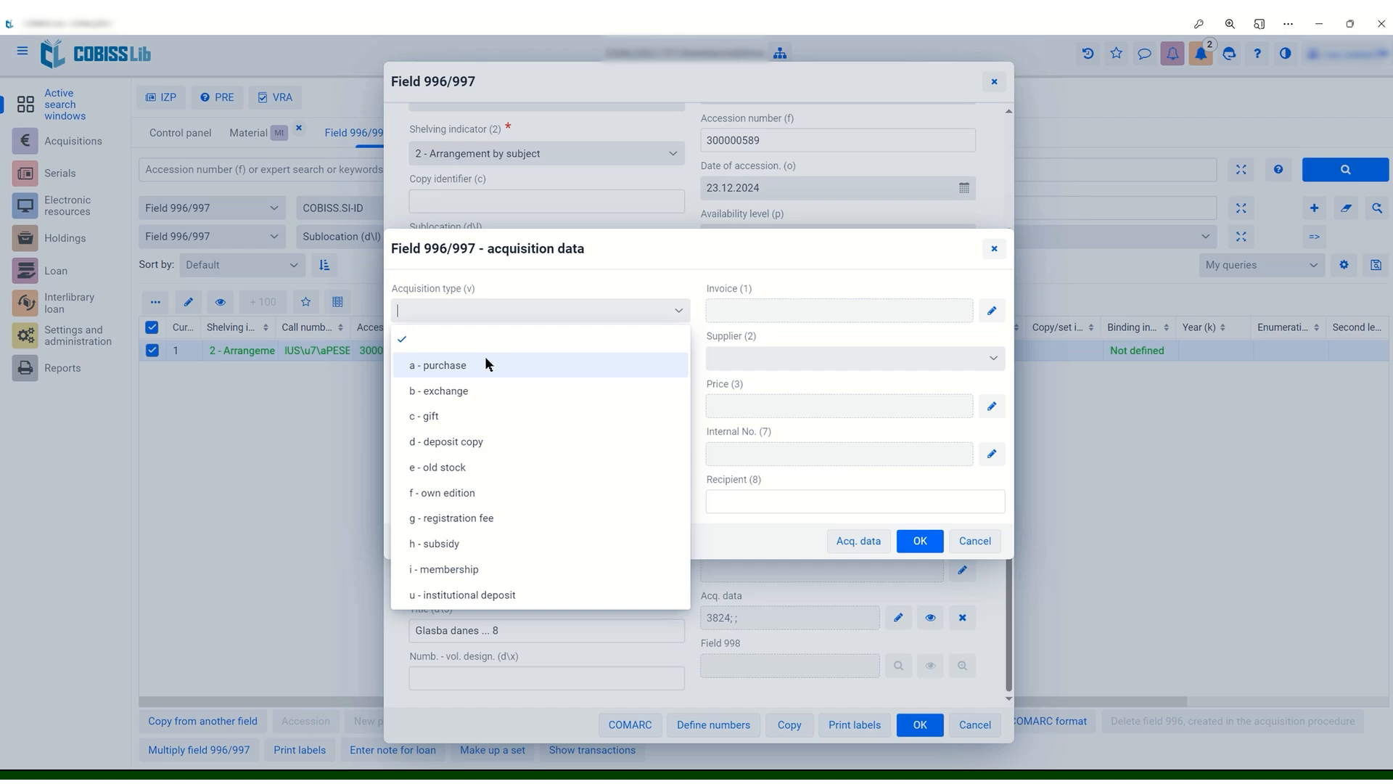
left_click(485, 363)
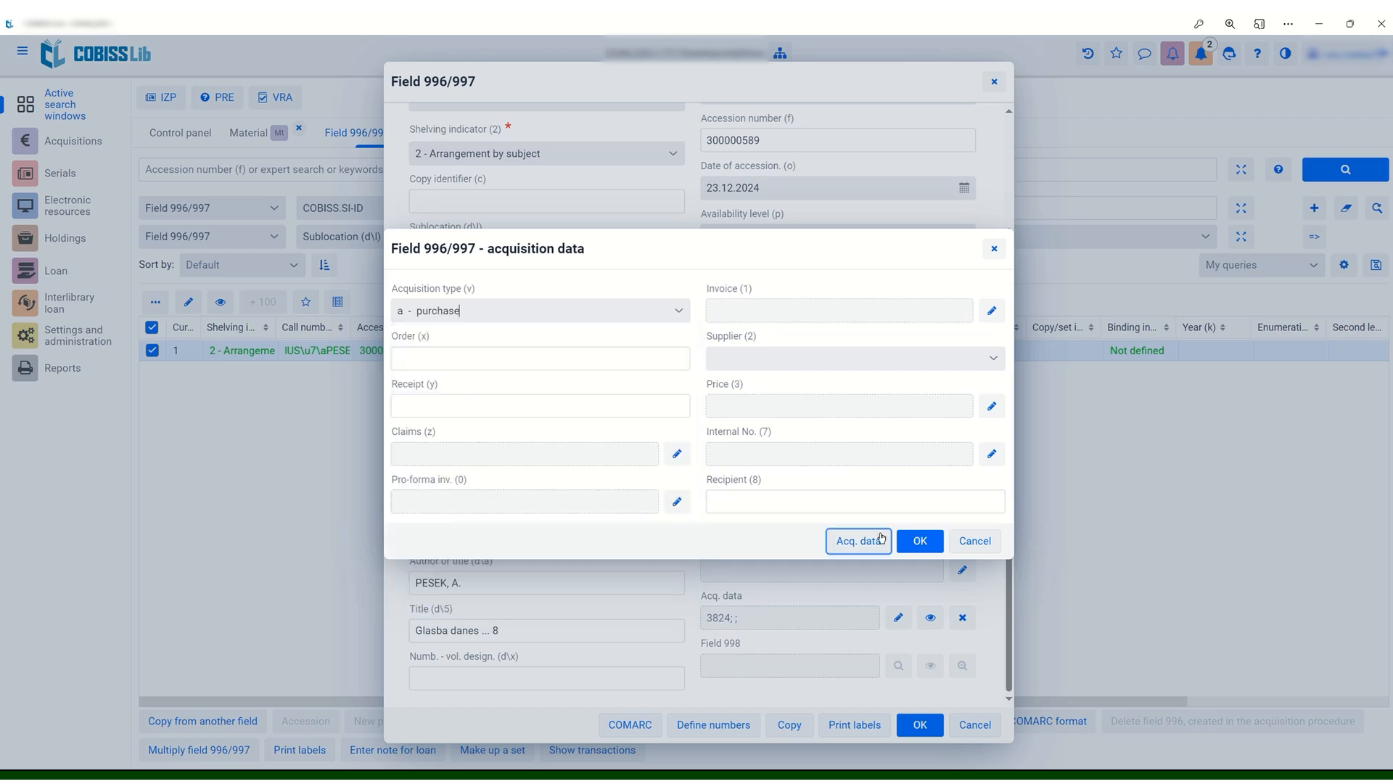
Set the price (3) to EUR 20,00 in the detailed acquisition data of field 300000589
left_click(881, 538)
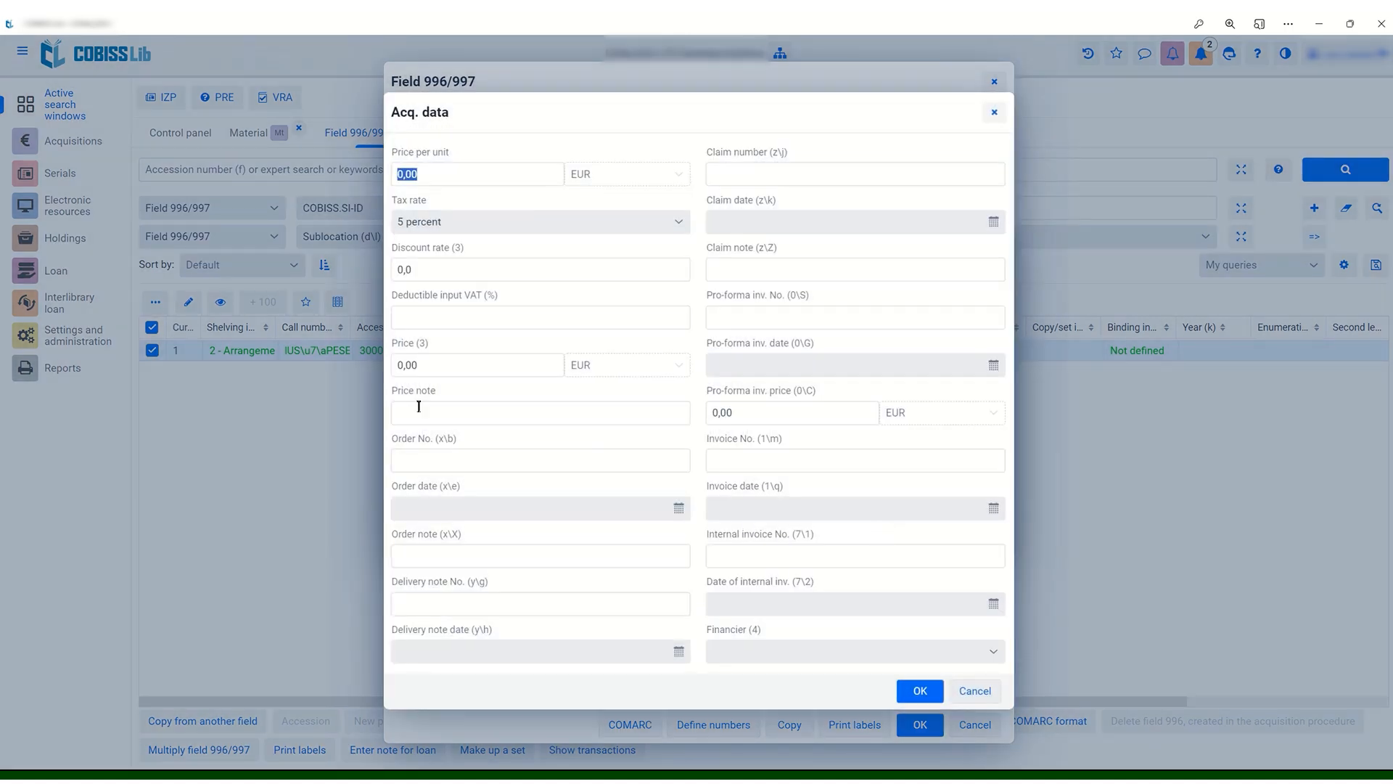
left_click(426, 369)
left_click_drag(425, 369, 389, 369)
type("20")
Enter invoice number r250 and invoice date 23.12.2024 for field 300000589 and confirm its acquisition data
left_click(797, 459)
type("r250")
left_click(810, 509)
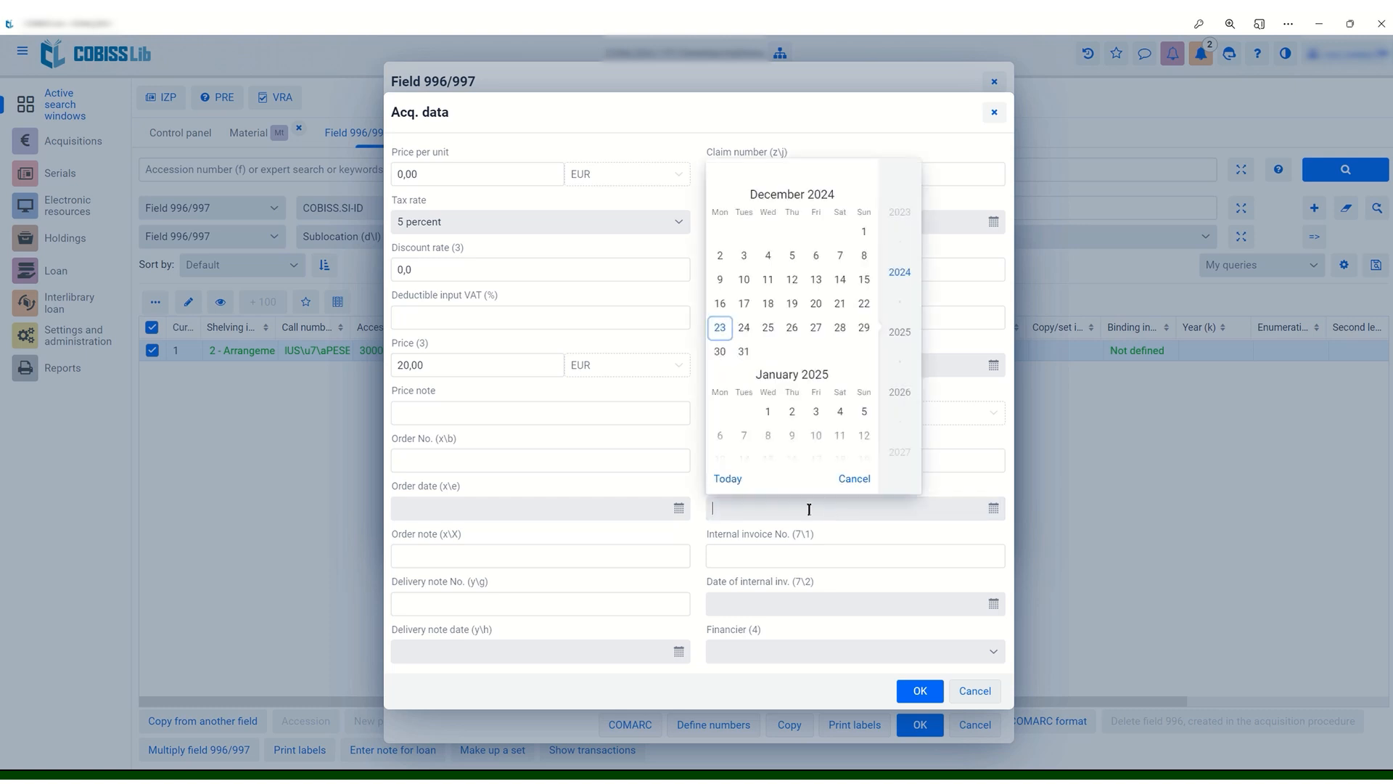
left_click(922, 689)
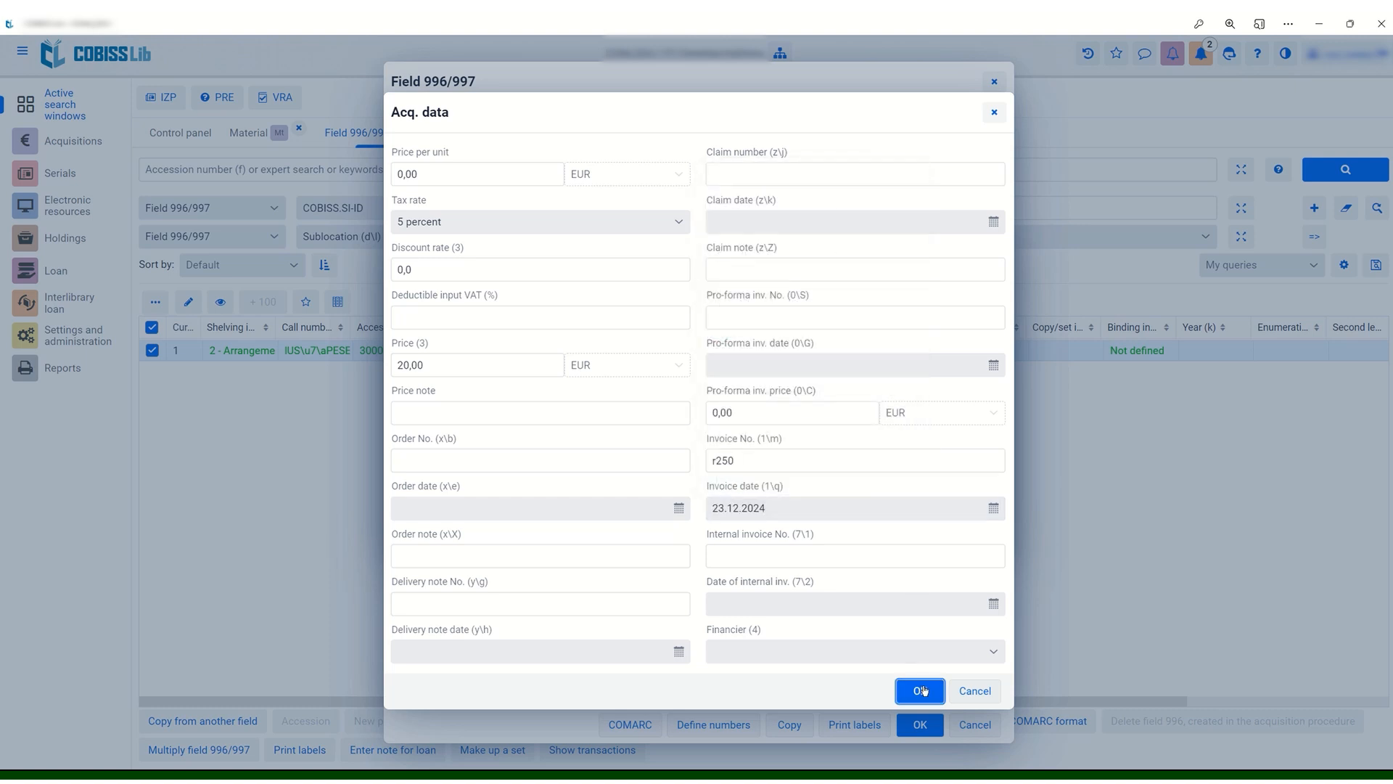
left_click(922, 689)
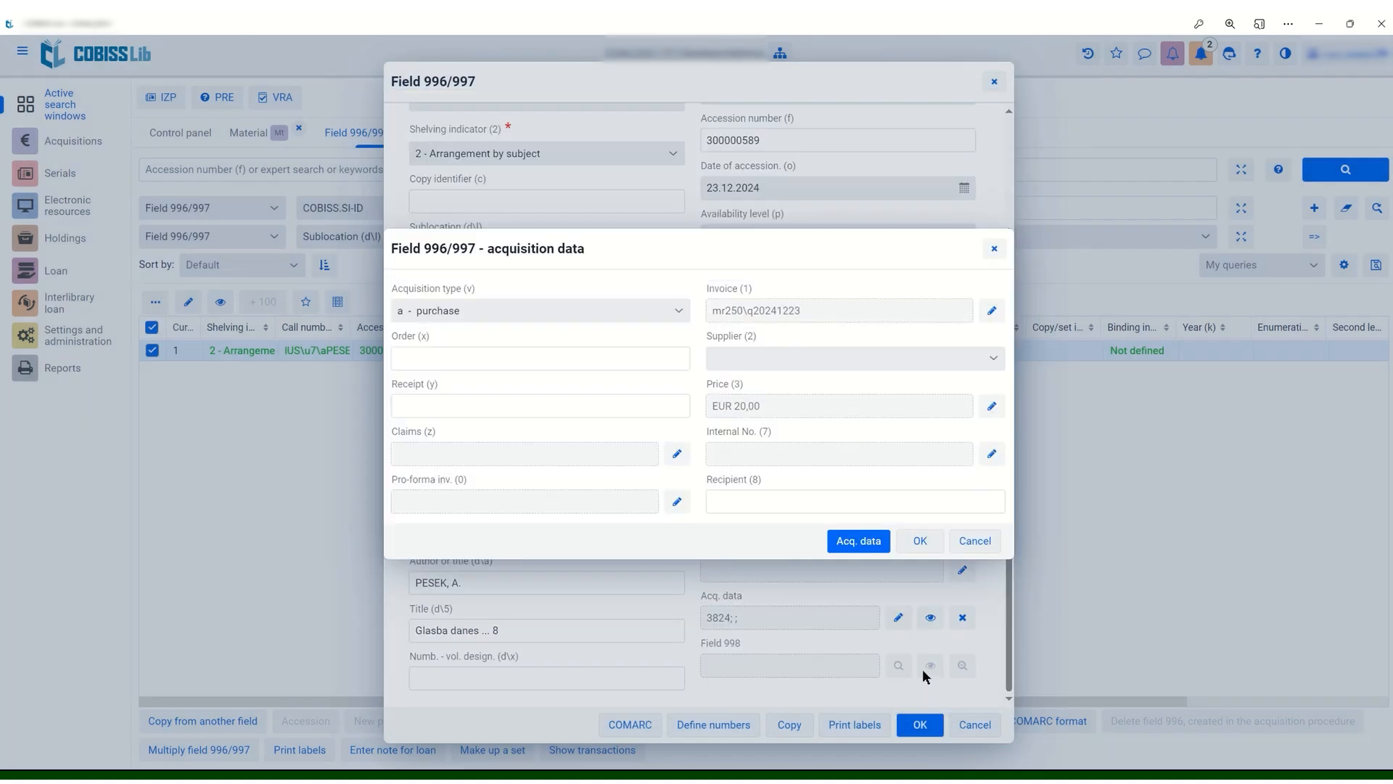
left_click(919, 541)
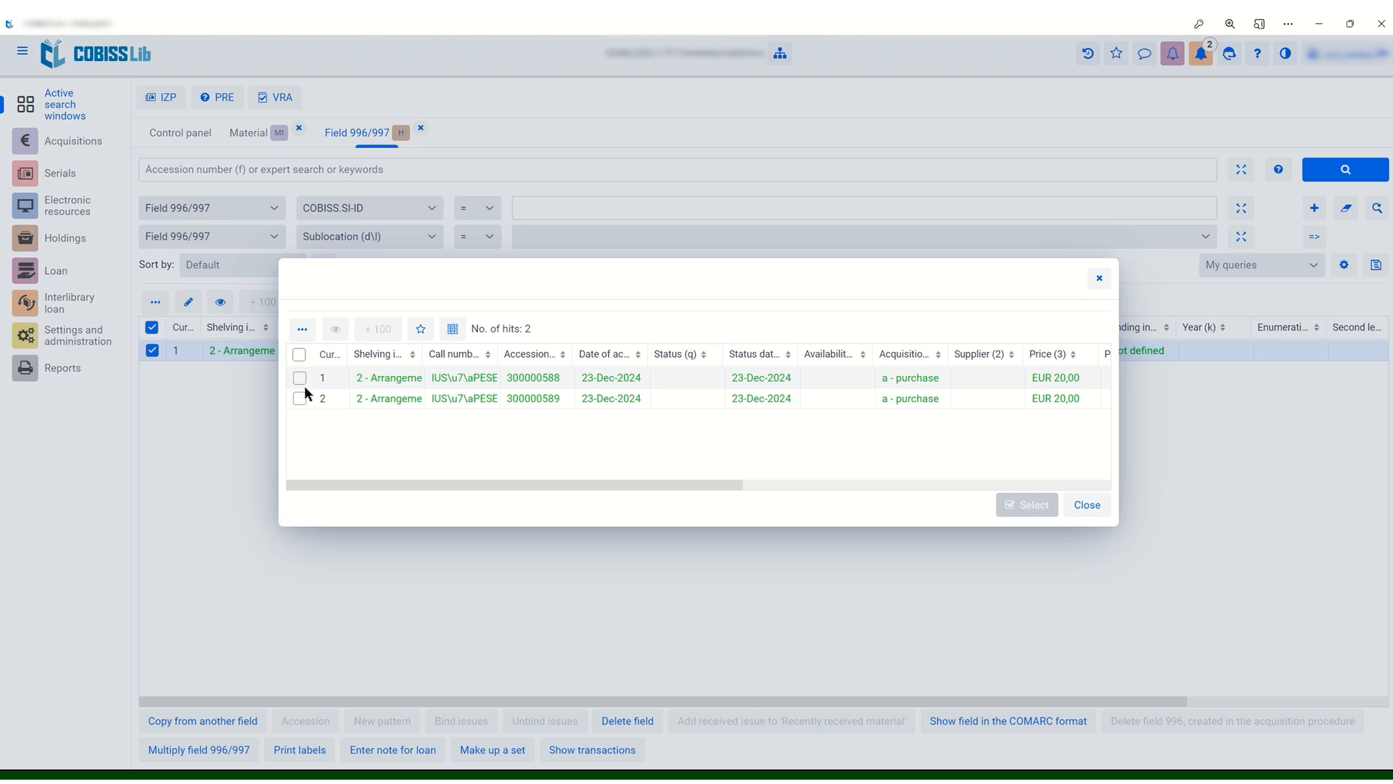
Select both newly created fields, 300000588 and 300000589, and load them into the field 996/997 list
left_click(299, 354)
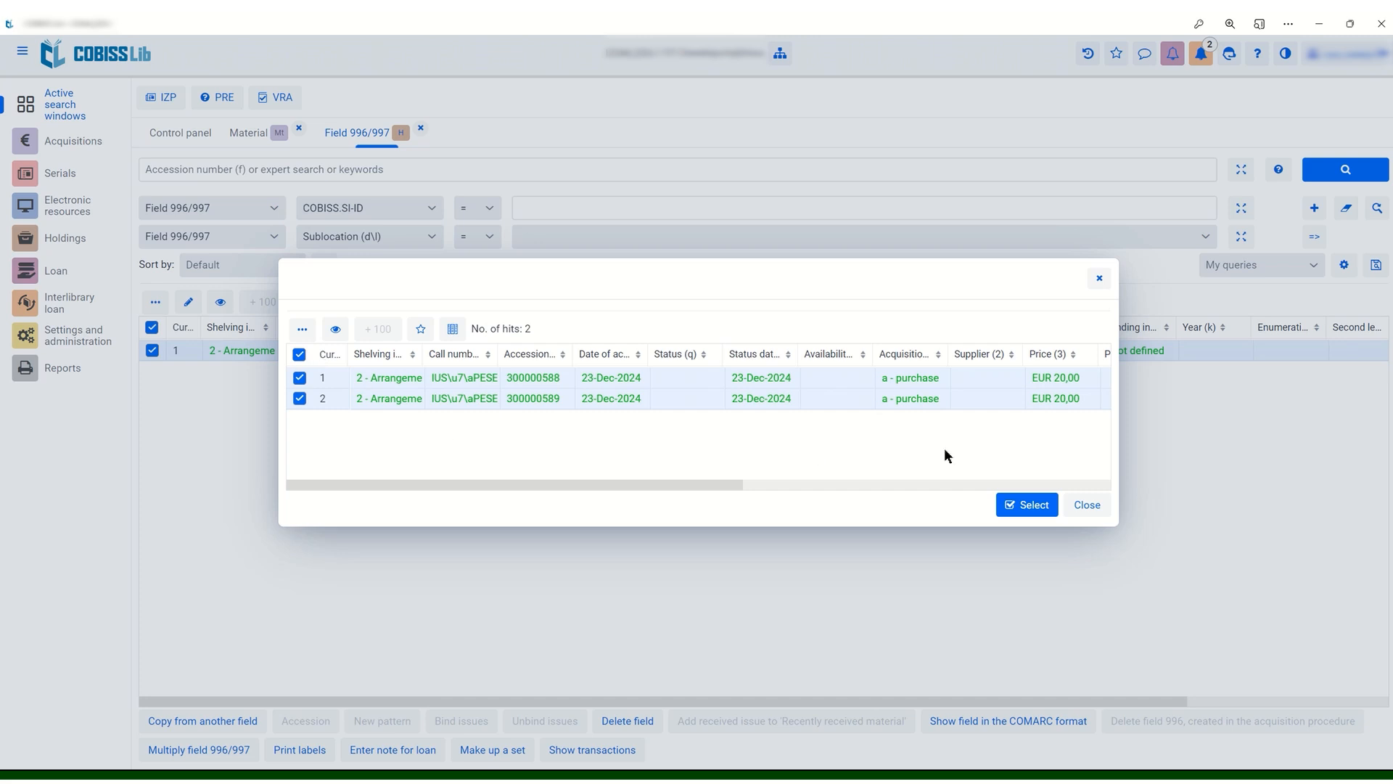
left_click(1030, 506)
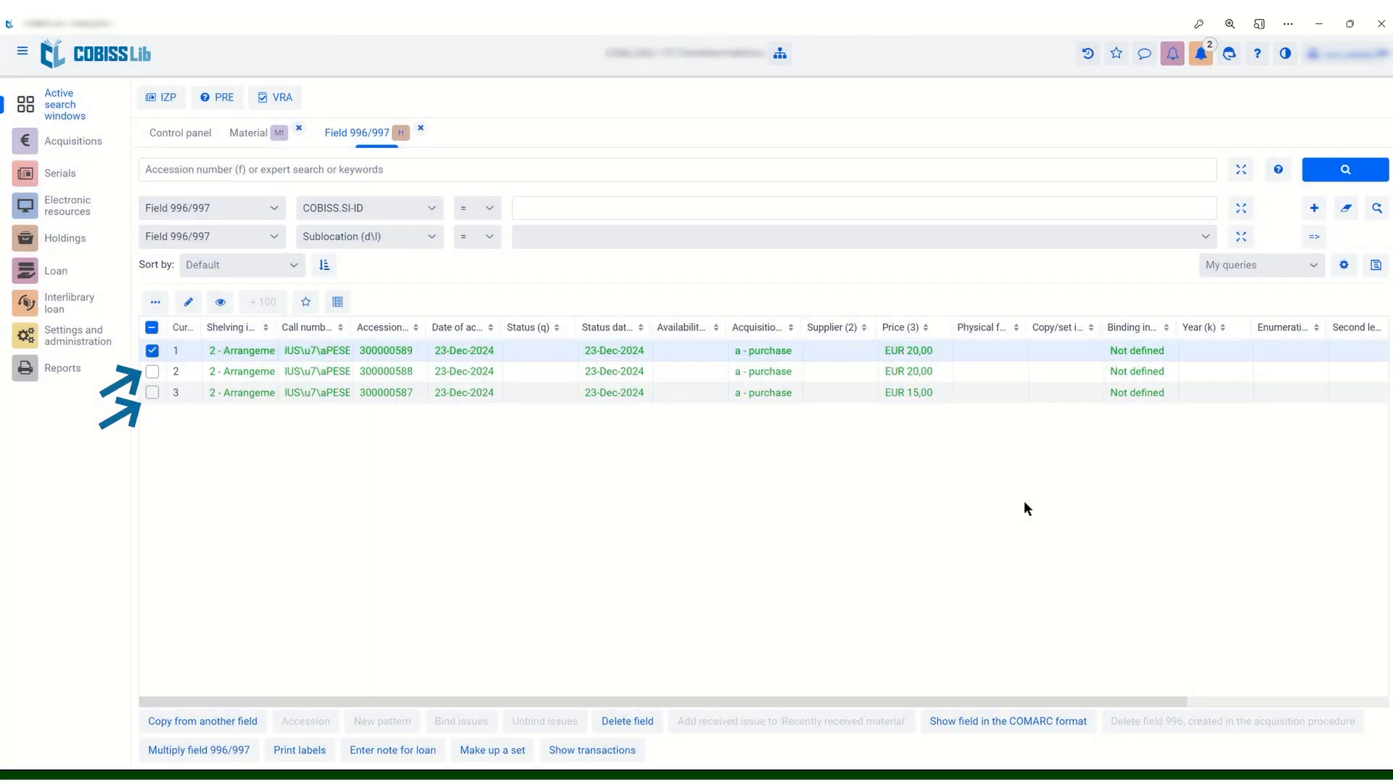